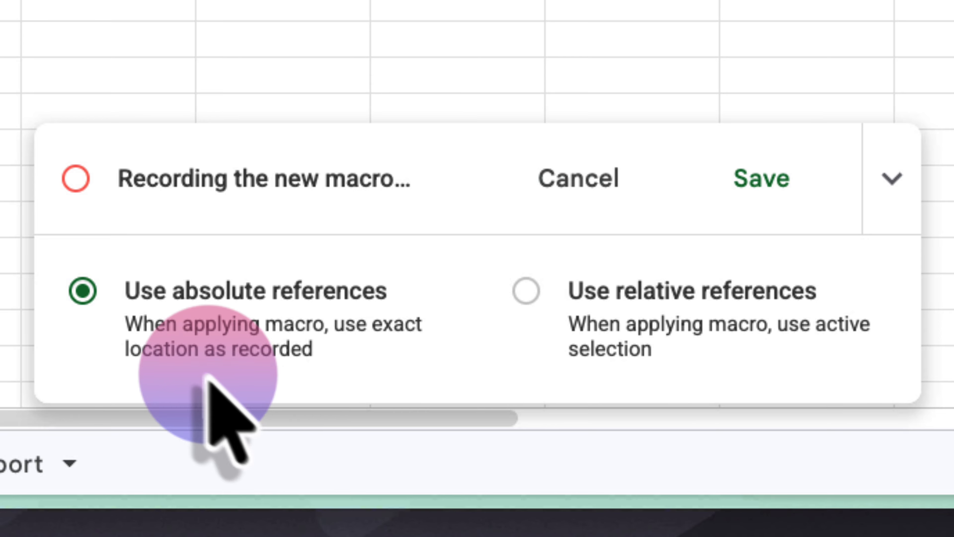
- Record the macro with absolute references and make the header row A1:E1 bold
{"action": "left_click", "coordinate": [88, 297]}
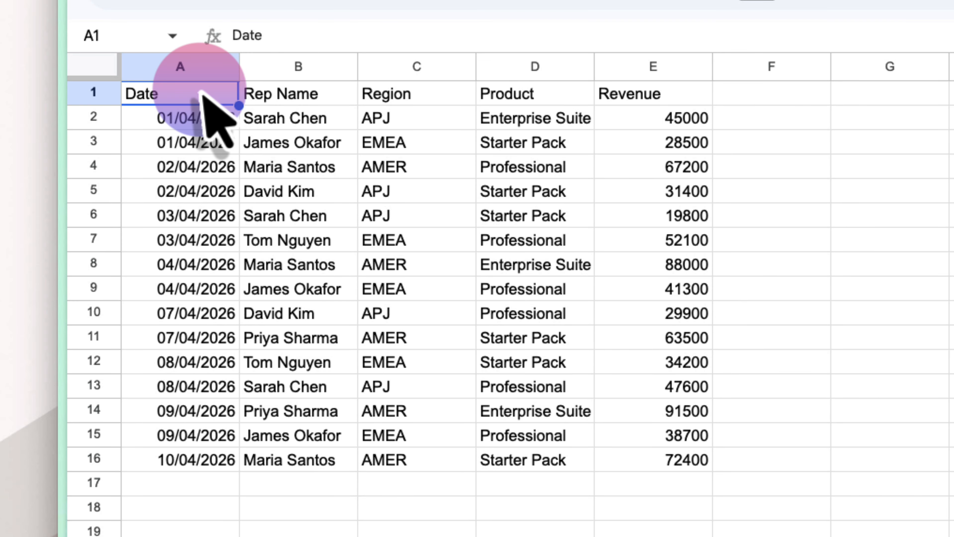
{"action": "left_click_drag", "start_coordinate": [199, 91], "coordinate": [635, 102]}
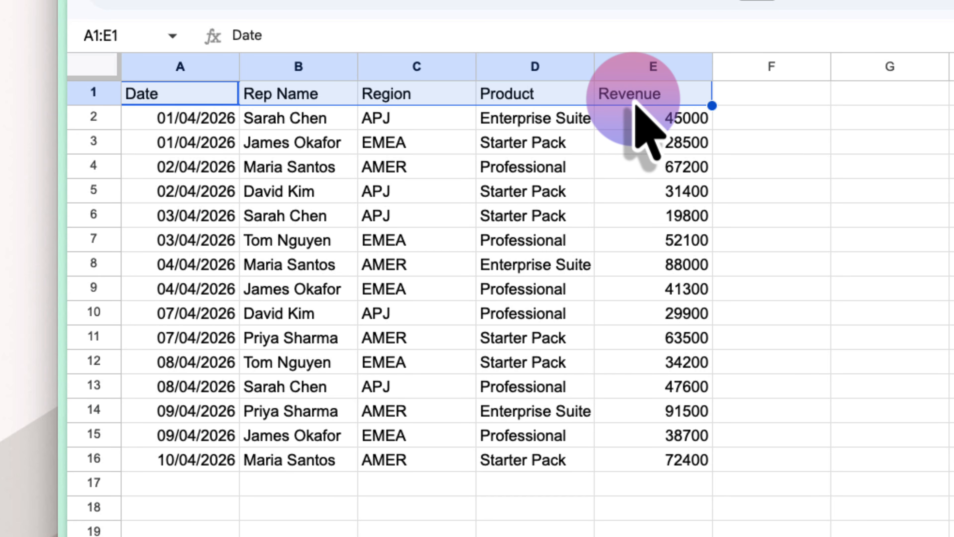
{"action": "key", "text": "super+b"}
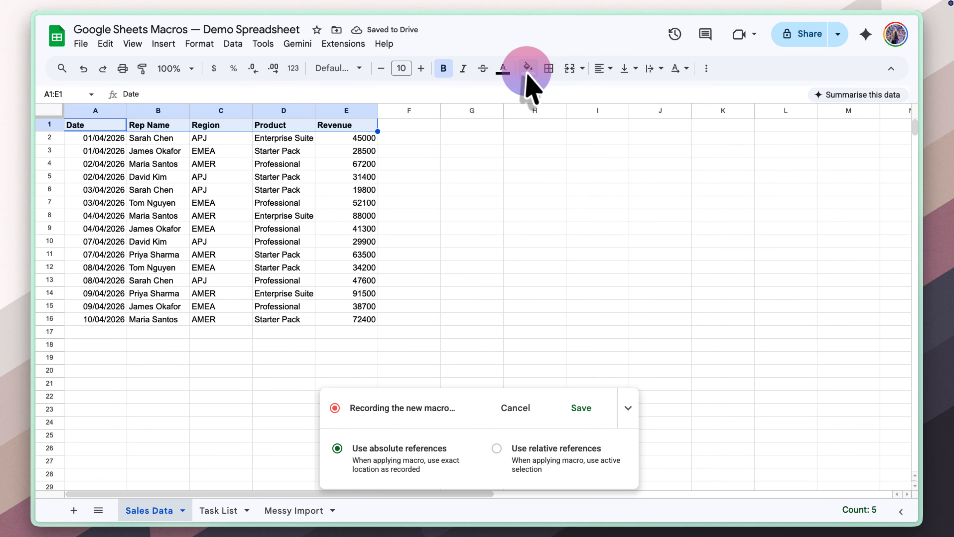
- Give the header cells A1:E1 a grey fill and white text
{"action": "left_click", "coordinate": [526, 70]}
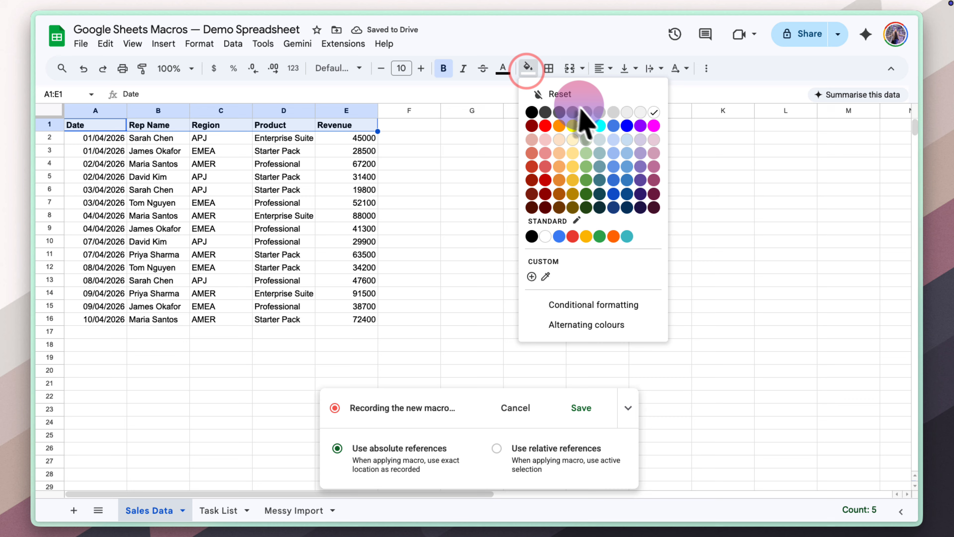
{"action": "left_click", "coordinate": [587, 112]}
{"action": "left_click", "coordinate": [504, 69]}
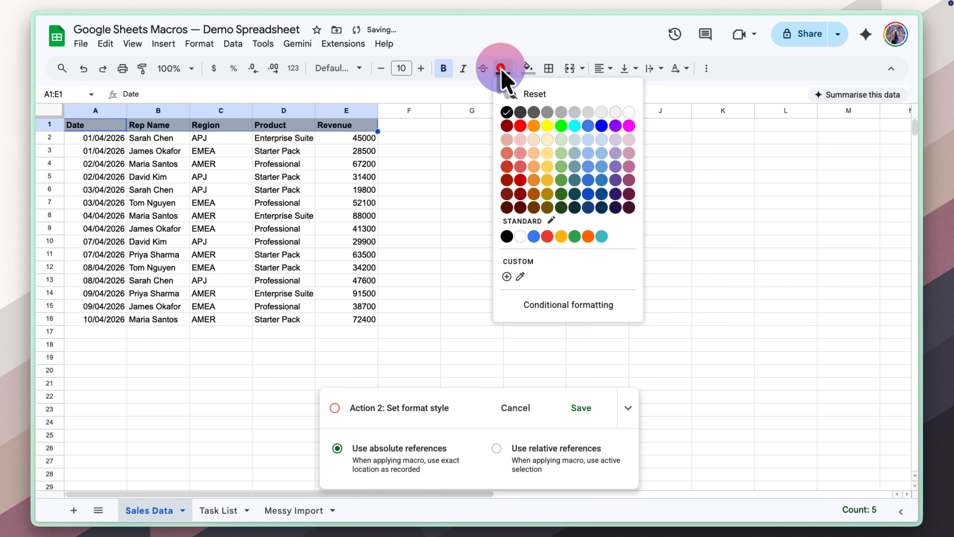
{"action": "left_click", "coordinate": [630, 111]}
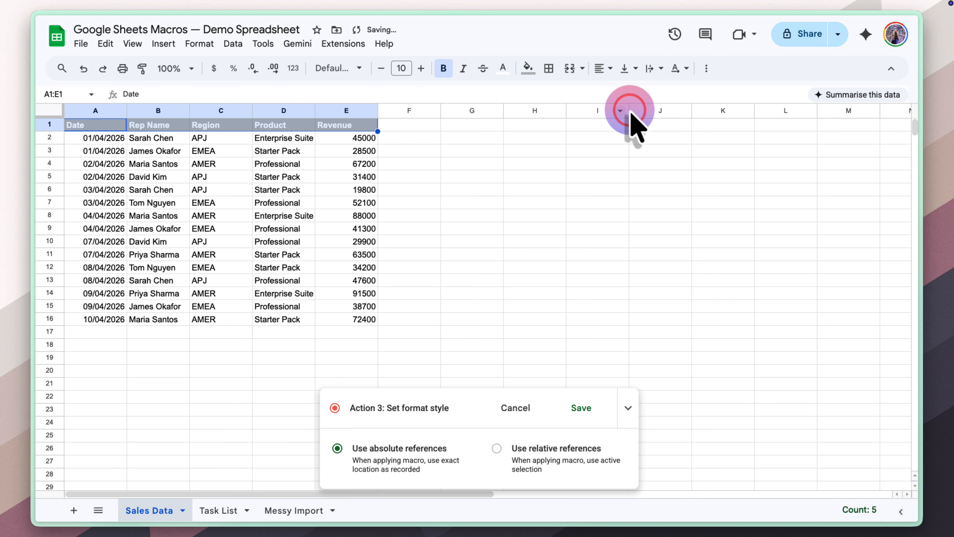
- Freeze the first row of the Sales Data sheet
{"action": "left_click", "coordinate": [142, 46]}
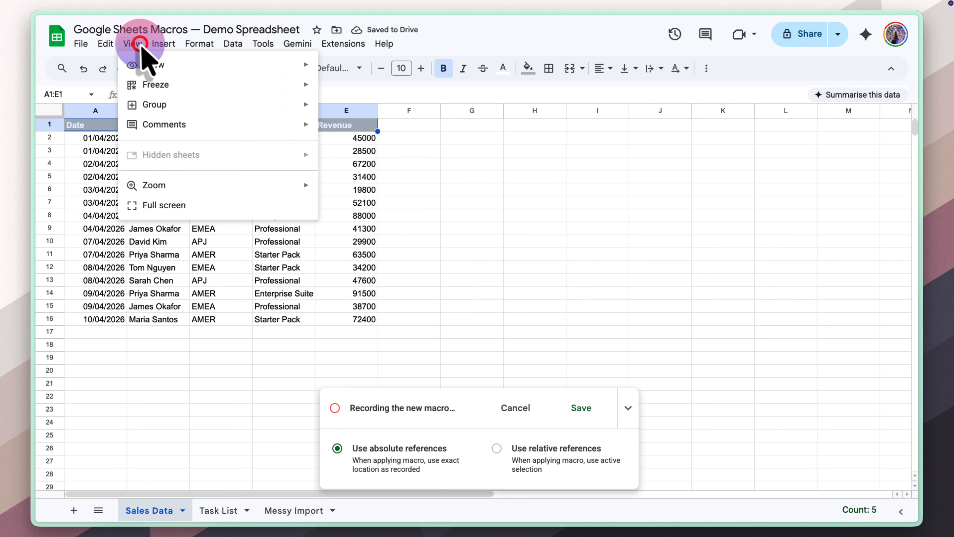
{"action": "mouse_move", "coordinate": [226, 85]}
{"action": "left_click", "coordinate": [360, 111]}
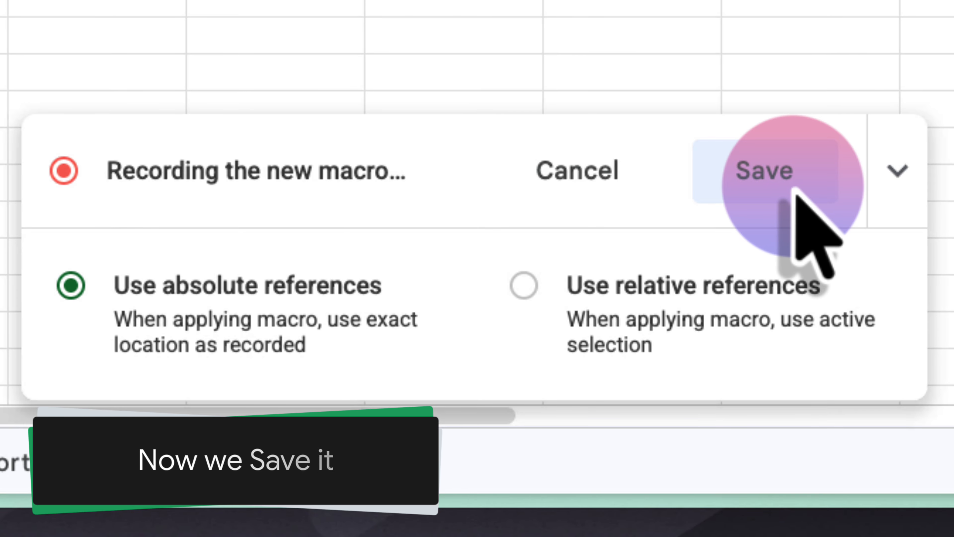
- Save the recorded macro as Format Headers with shortcut number 1
{"action": "left_click", "coordinate": [796, 190]}
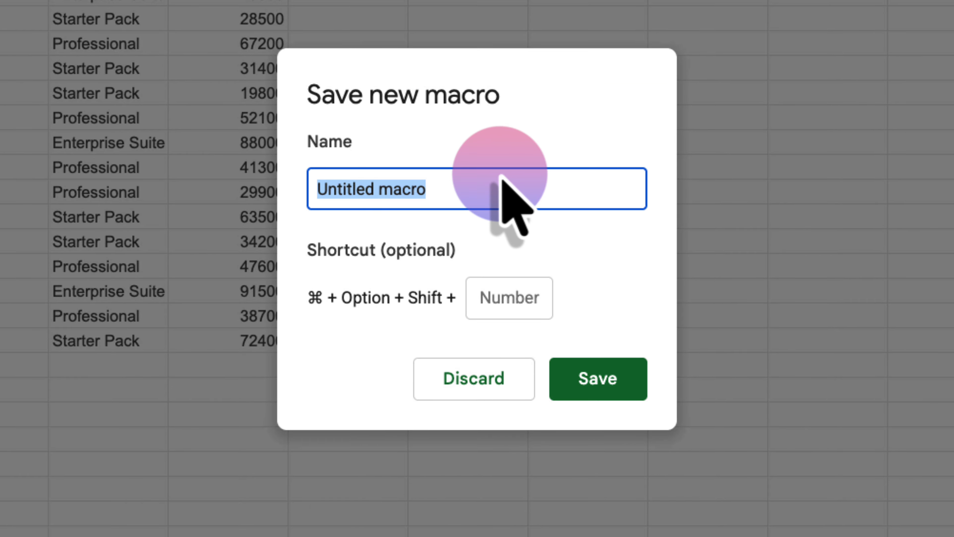
{"action": "type", "text": "Format Headers"}
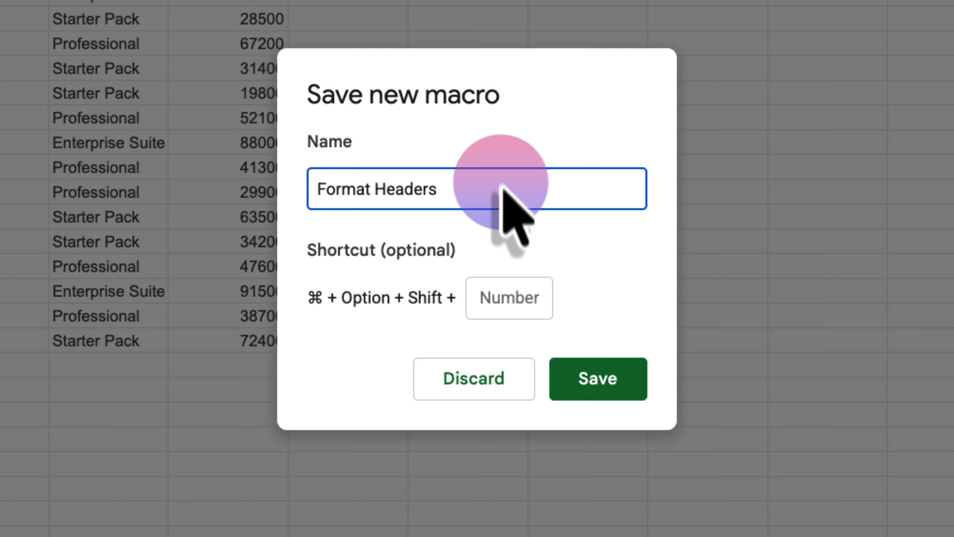
{"action": "left_click", "coordinate": [515, 305]}
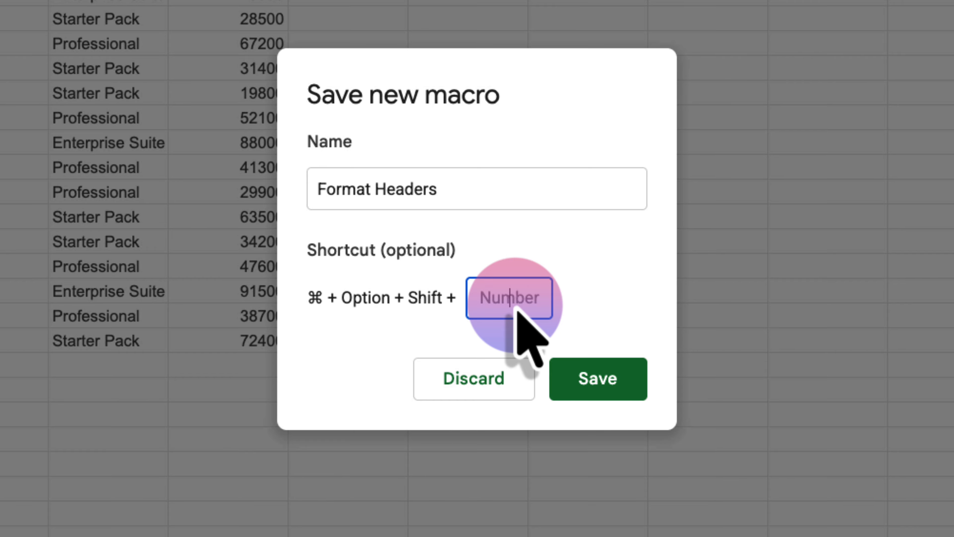
{"action": "type", "text": "1"}
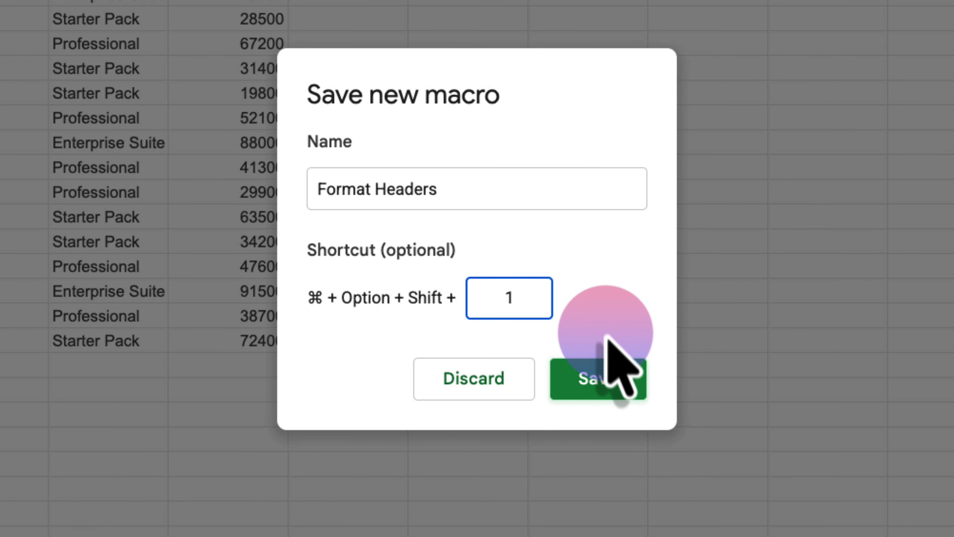
{"action": "left_click", "coordinate": [616, 387]}
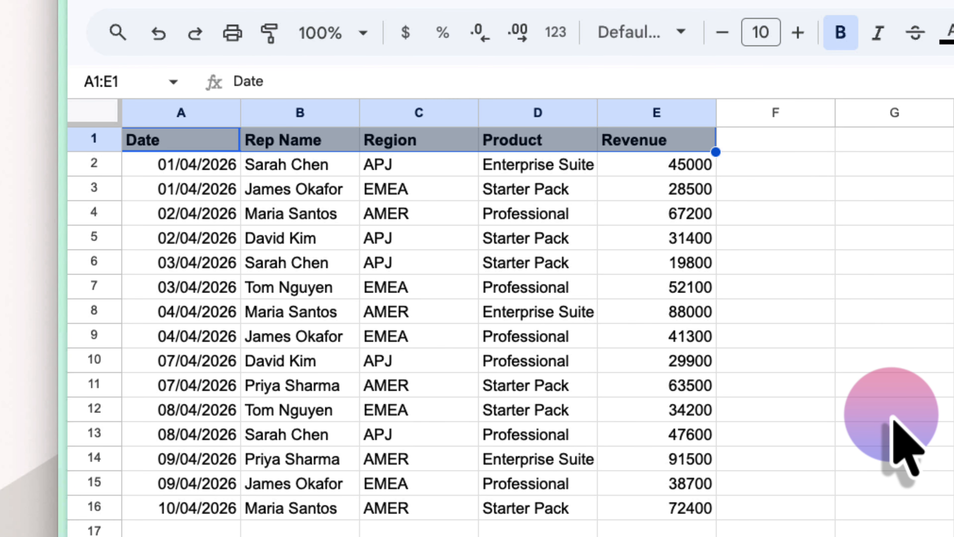
- Undo the header row formatting and select cell A1
{"action": "key", "text": "super+z"}
{"action": "key", "text": "super+z"}
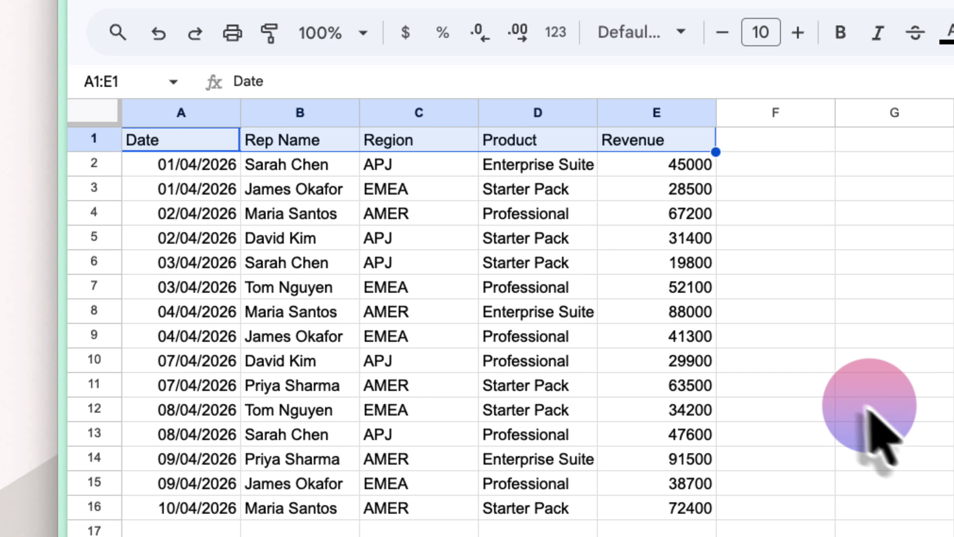
{"action": "left_click", "coordinate": [220, 144]}
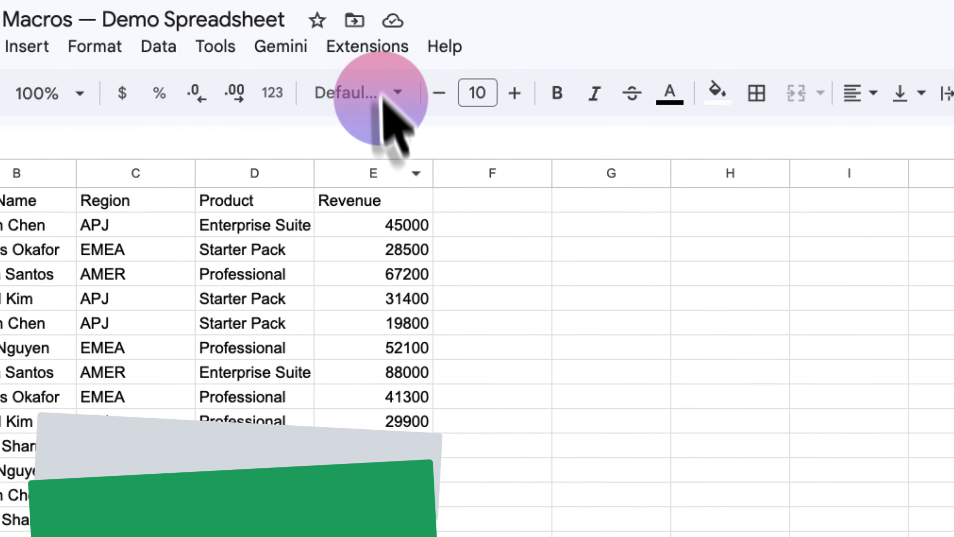
- Run the Format Headers macro and grant its script the requested access to the spreadsheet
{"action": "left_click", "coordinate": [366, 45]}
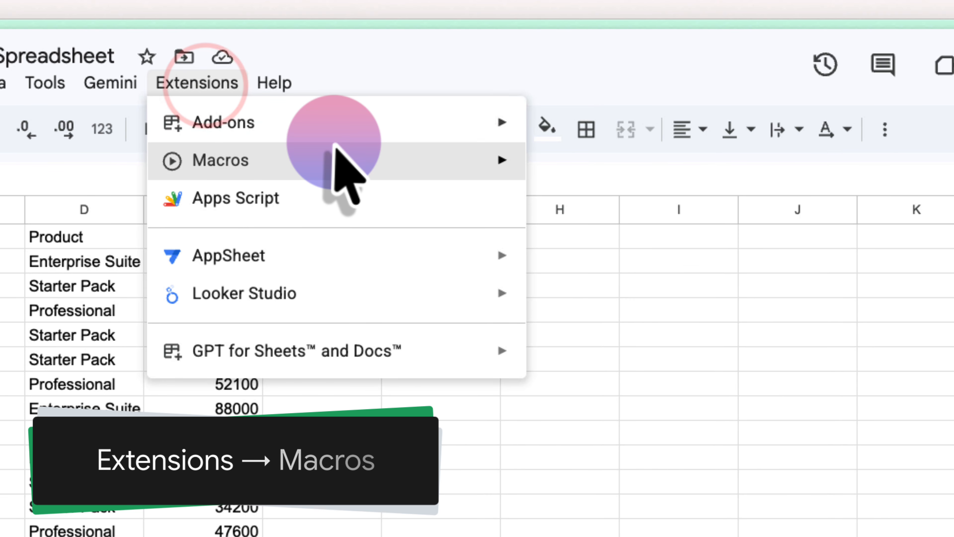
{"action": "mouse_move", "coordinate": [336, 160]}
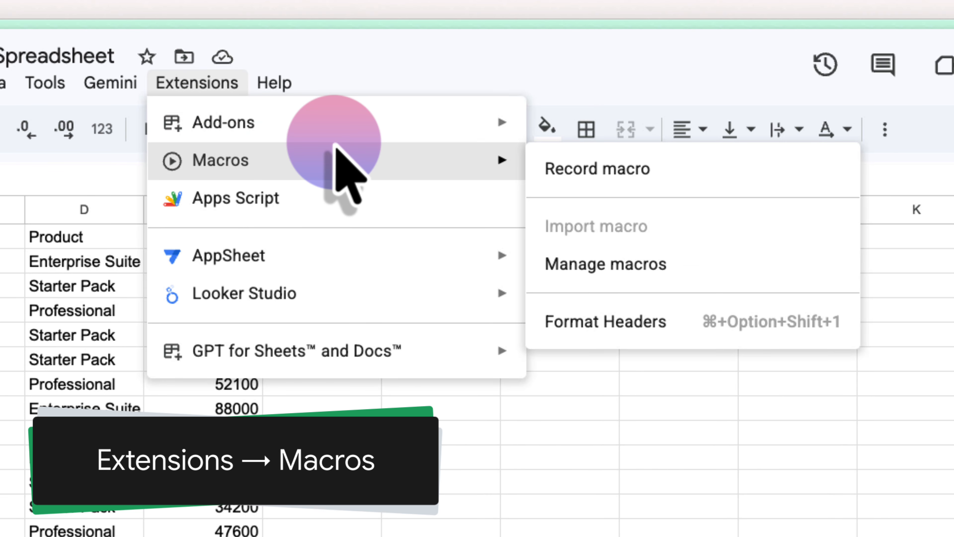
{"action": "left_click", "coordinate": [690, 330]}
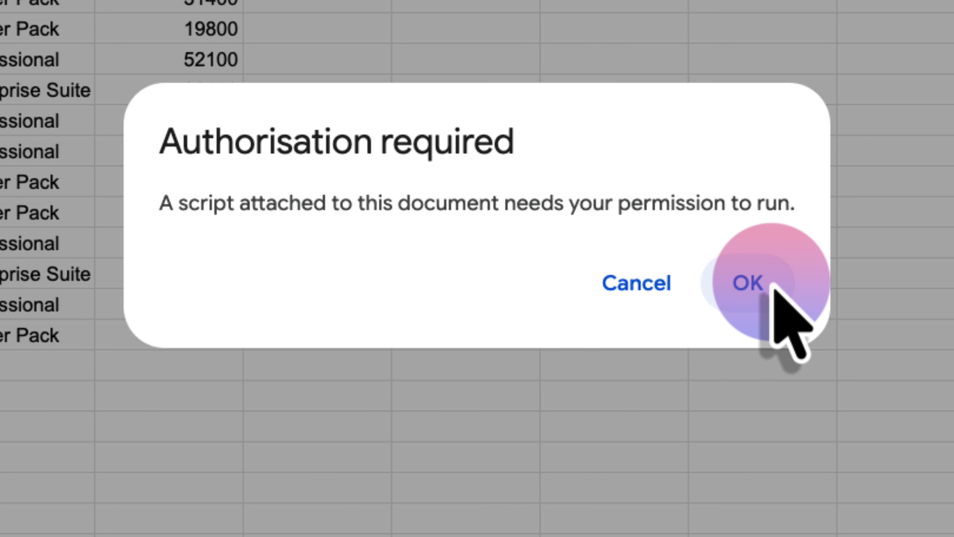
{"action": "left_click", "coordinate": [771, 282]}
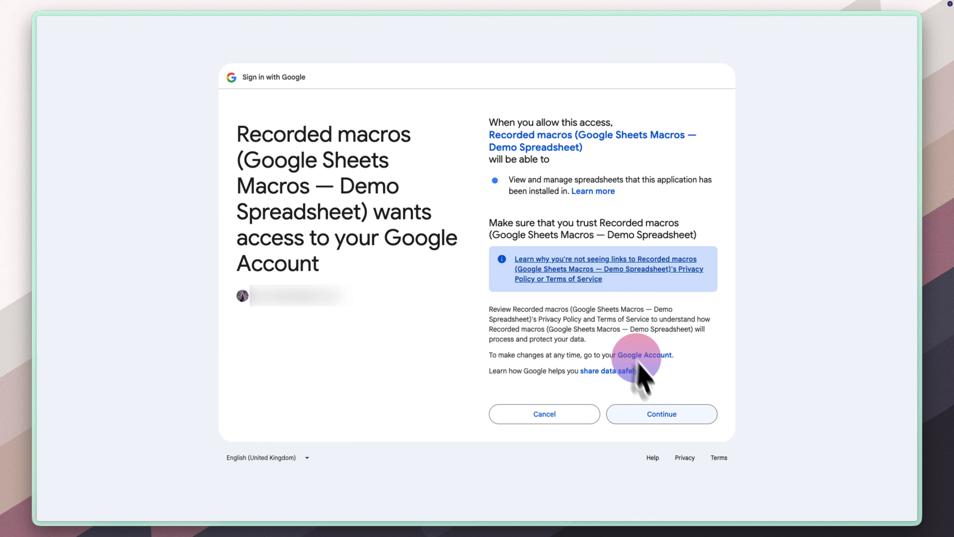
{"action": "left_click", "coordinate": [668, 416]}
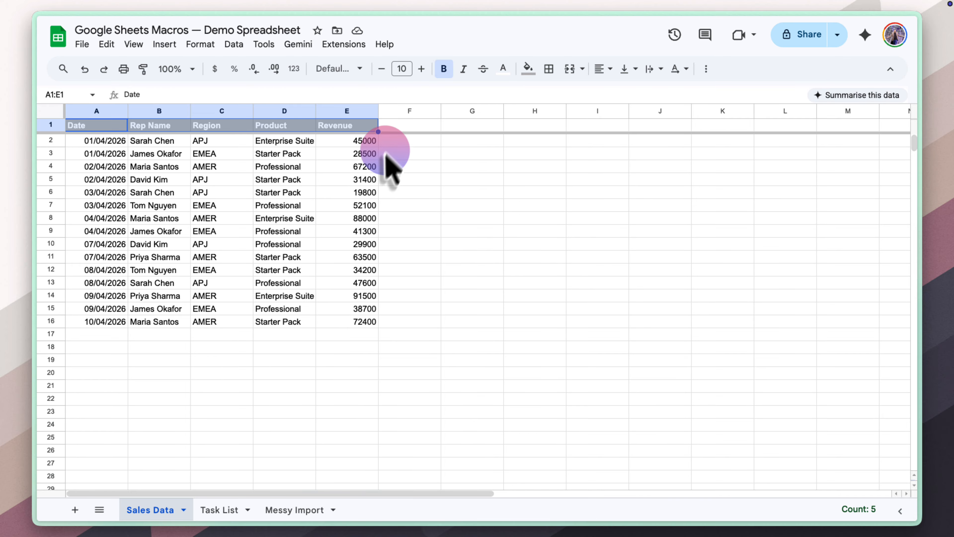
- On the Task List sheet, start recording a new macro from cell A2 with relative references
{"action": "left_click", "coordinate": [224, 509]}
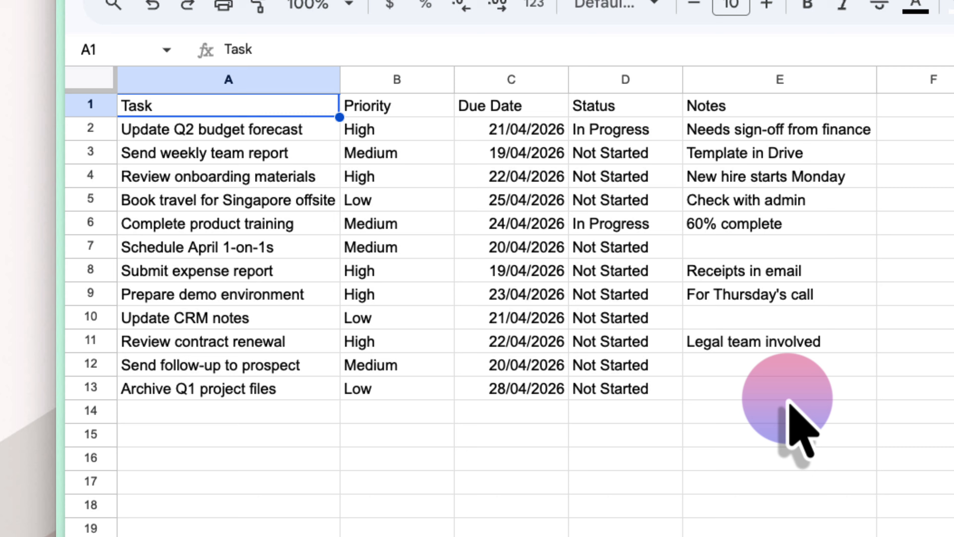
{"action": "key", "text": "Down"}
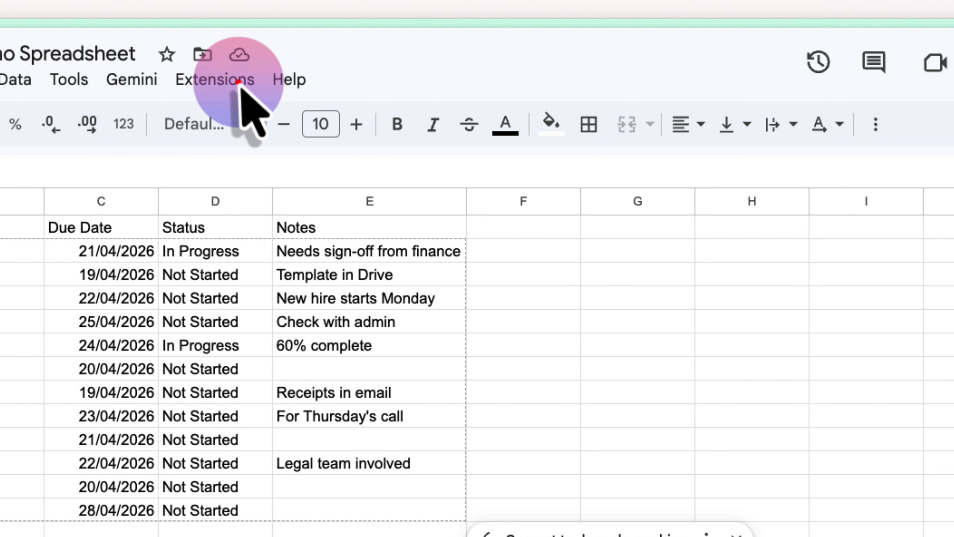
{"action": "left_click", "coordinate": [239, 81]}
{"action": "left_click", "coordinate": [318, 152]}
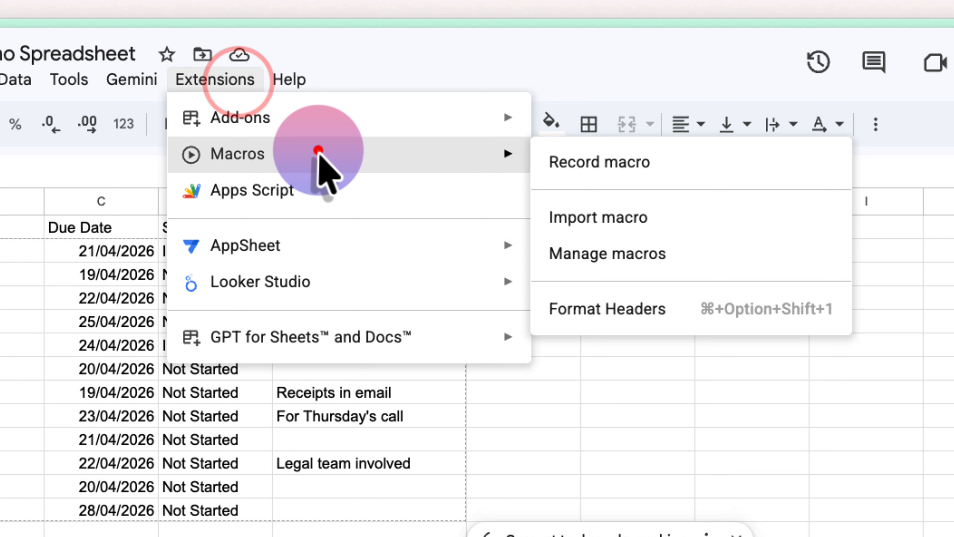
{"action": "left_click", "coordinate": [609, 159]}
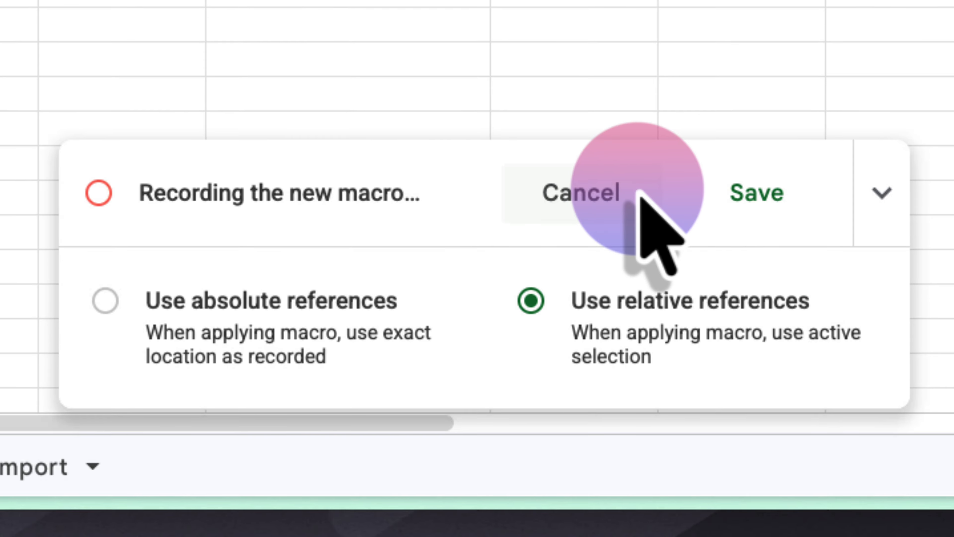
{"action": "left_click", "coordinate": [531, 301]}
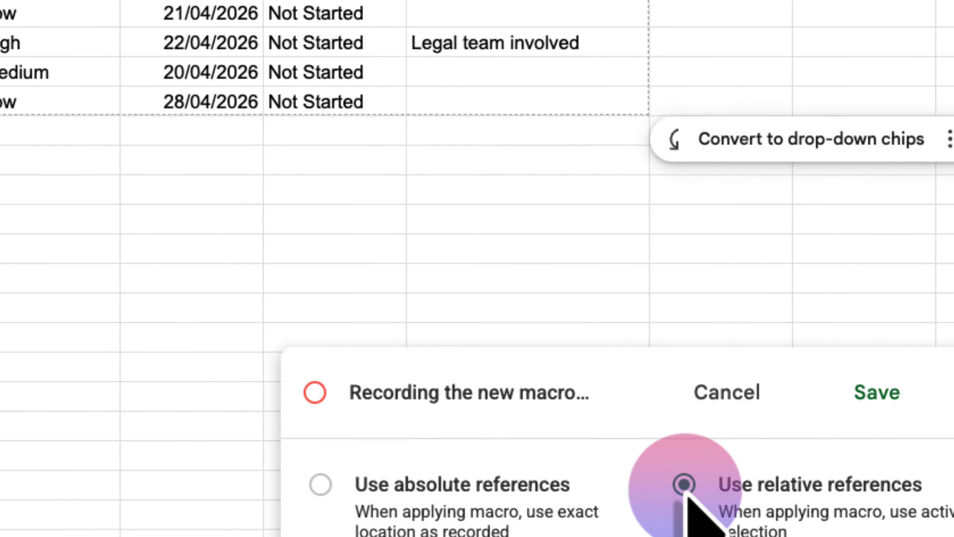
- Format the task row A2:E2 with light grey text, strikethrough and a light green fill
{"action": "left_click", "coordinate": [213, 171]}
{"action": "left_click_drag", "start_coordinate": [213, 171], "coordinate": [712, 175]}
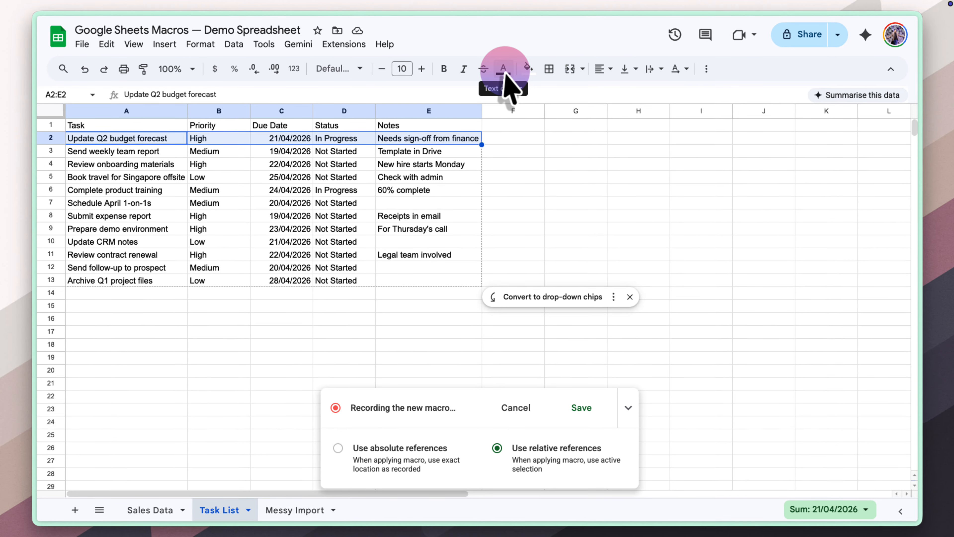
{"action": "left_click", "coordinate": [504, 70]}
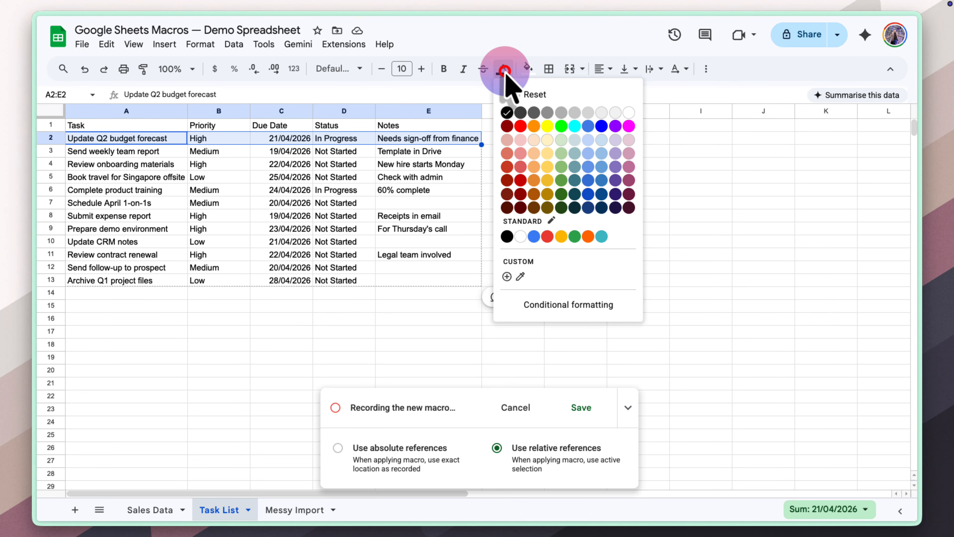
{"action": "left_click", "coordinate": [589, 112]}
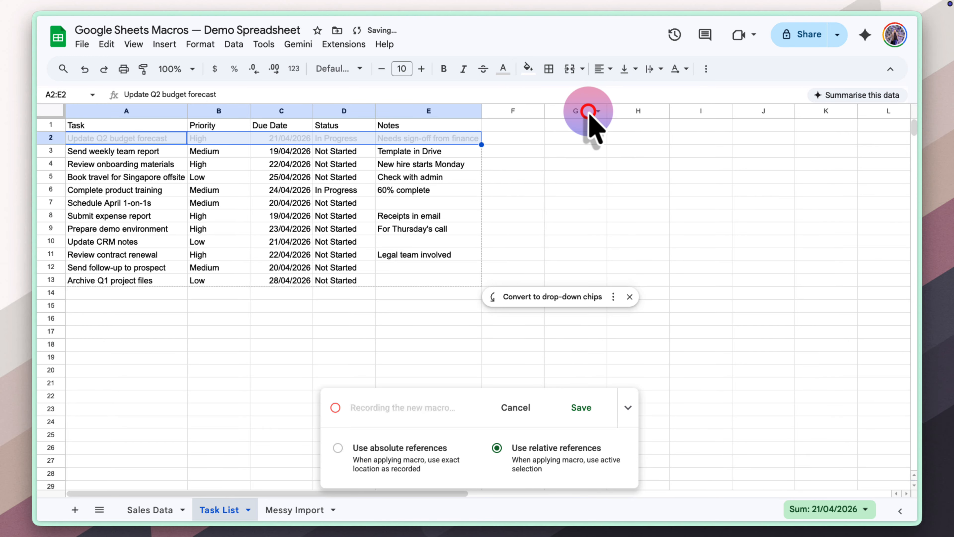
{"action": "left_click", "coordinate": [484, 69]}
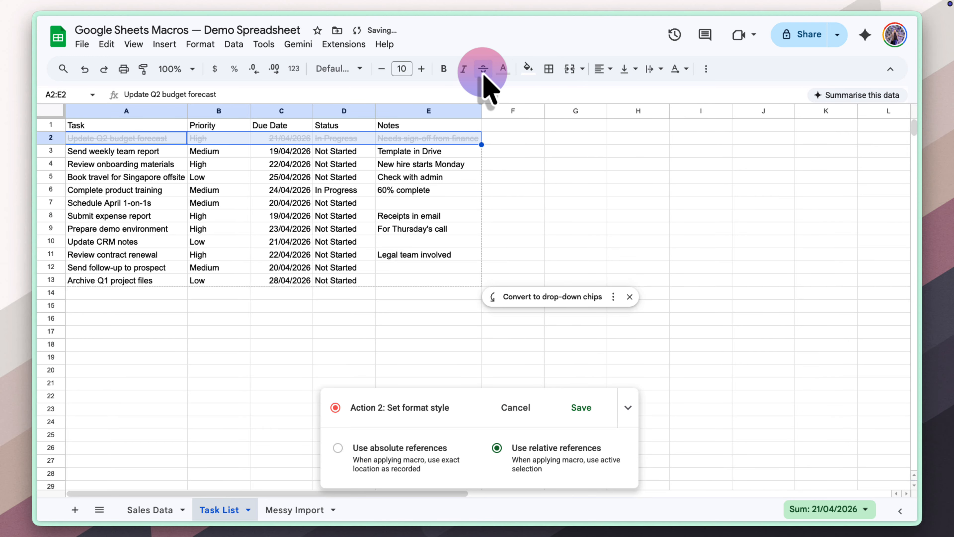
{"action": "left_click", "coordinate": [529, 69]}
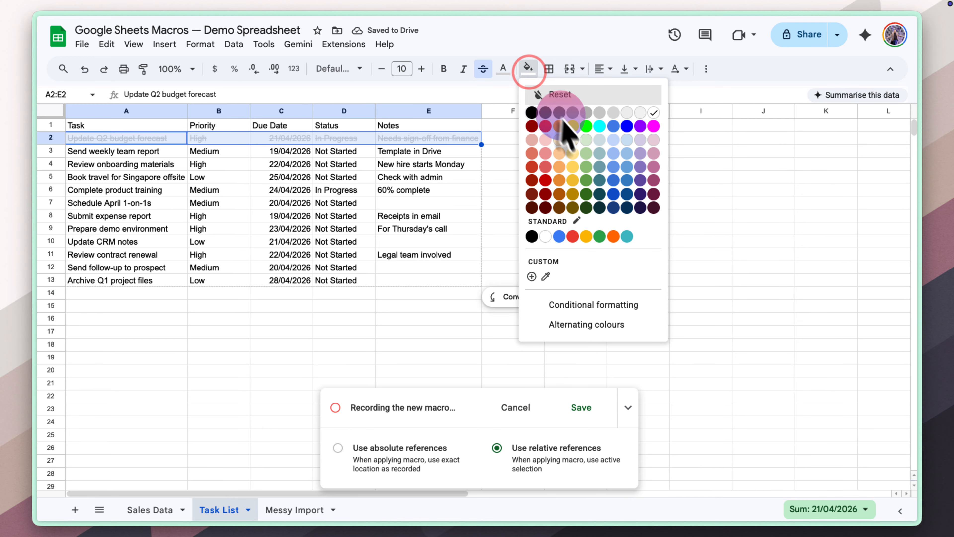
{"action": "left_click", "coordinate": [587, 154]}
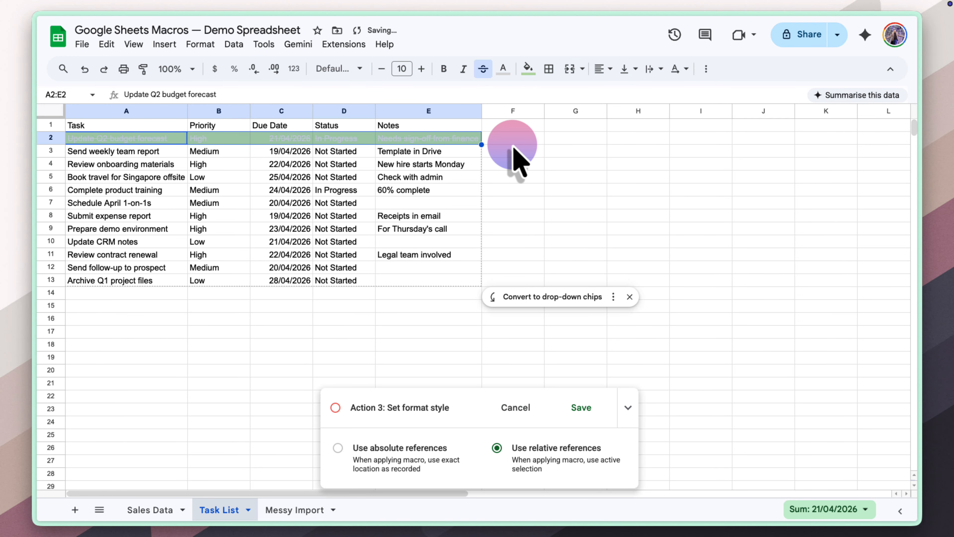
- Save the recorded macro as Mark Complete with shortcut number 2
{"action": "left_click", "coordinate": [581, 408]}
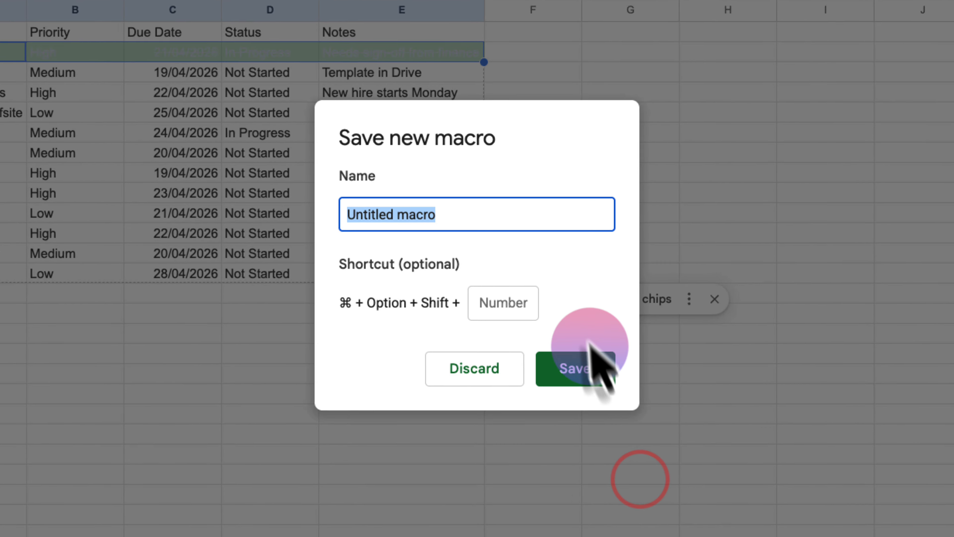
{"action": "type", "text": "Mark Complete"}
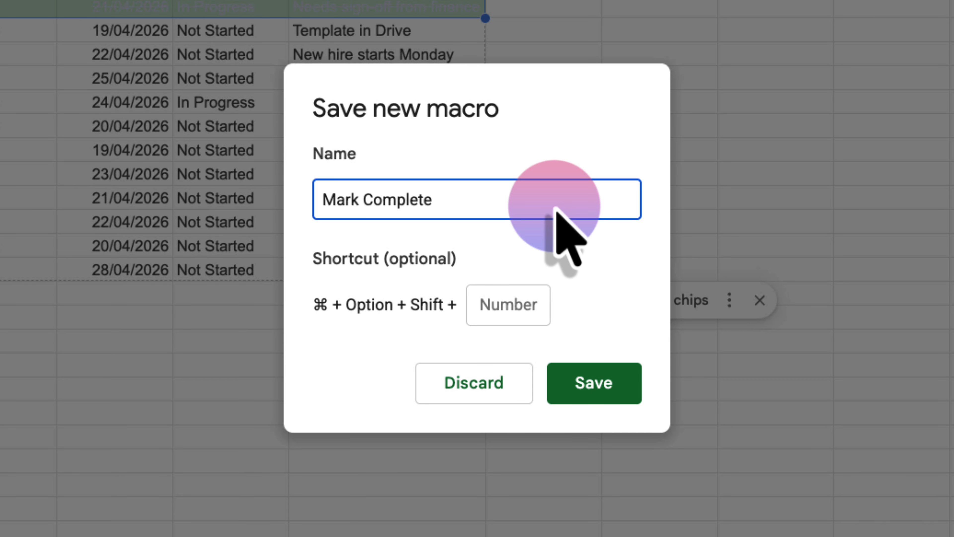
{"action": "left_click", "coordinate": [530, 302]}
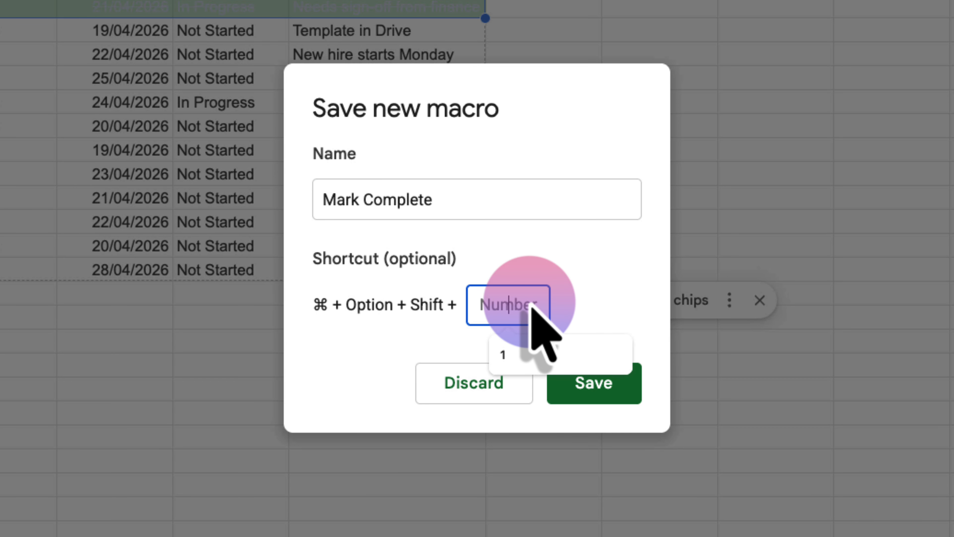
{"action": "type", "text": "2"}
{"action": "left_click", "coordinate": [592, 377]}
{"action": "left_click", "coordinate": [595, 379]}
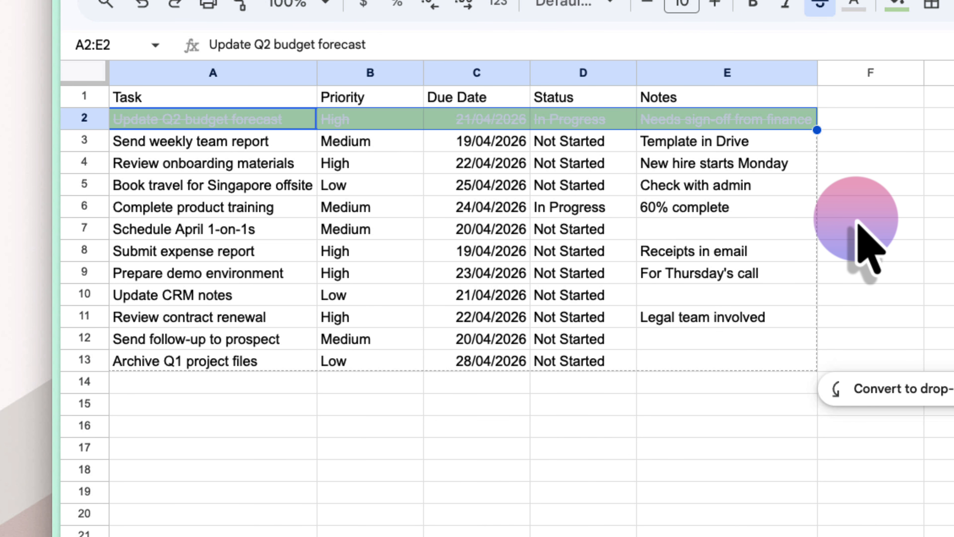
- Run the Mark Complete macro on the task rows starting from cells A5, A7 and A3
{"action": "left_click", "coordinate": [253, 185]}
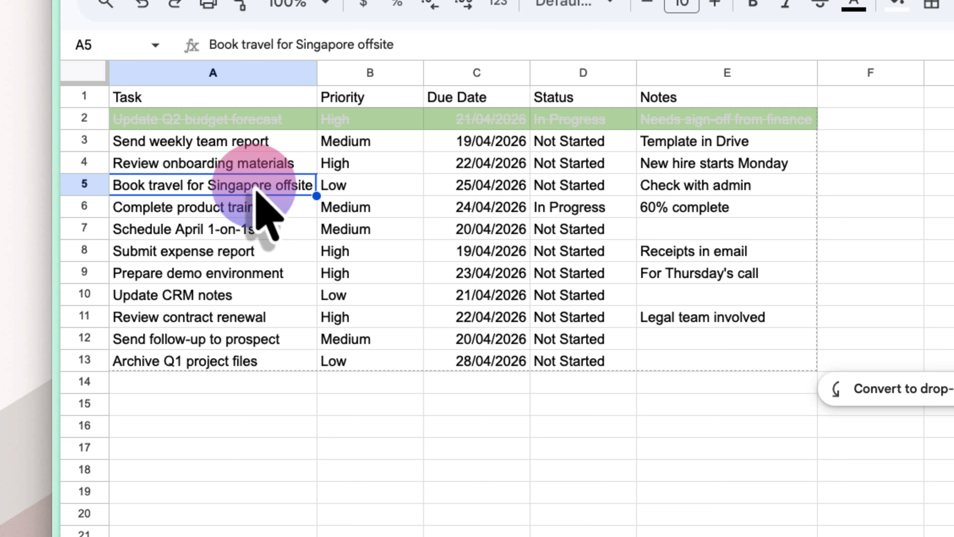
{"action": "key", "text": "alt+shift+super+1"}
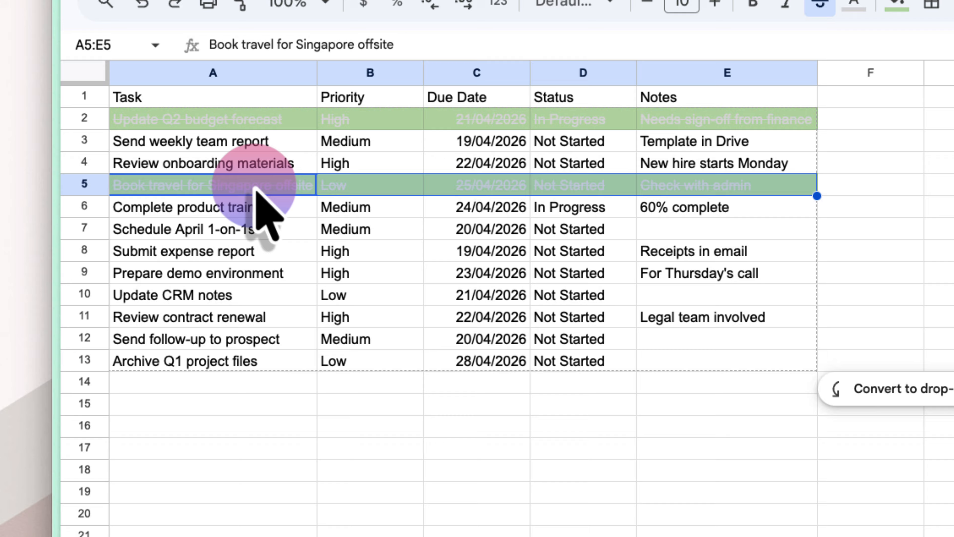
{"action": "left_click", "coordinate": [230, 232]}
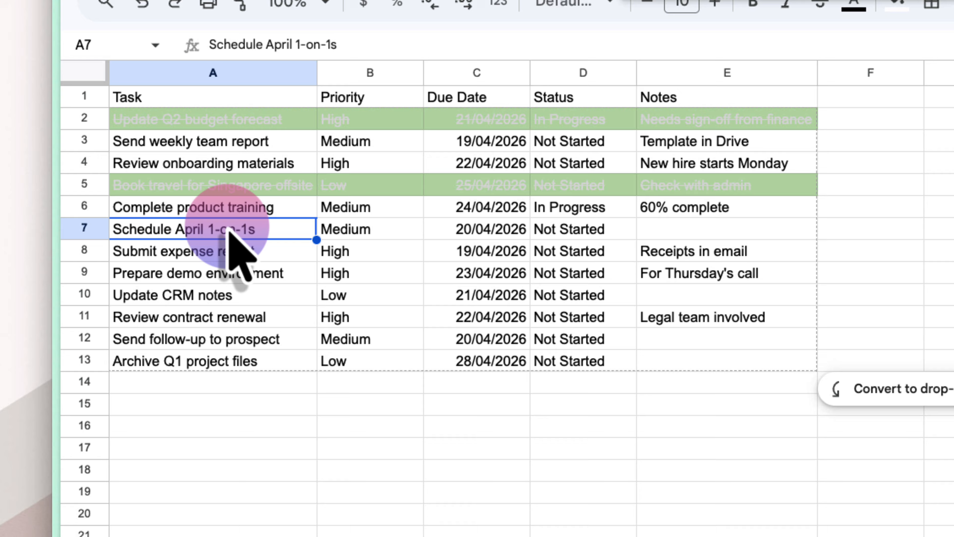
{"action": "left_click", "coordinate": [172, 145]}
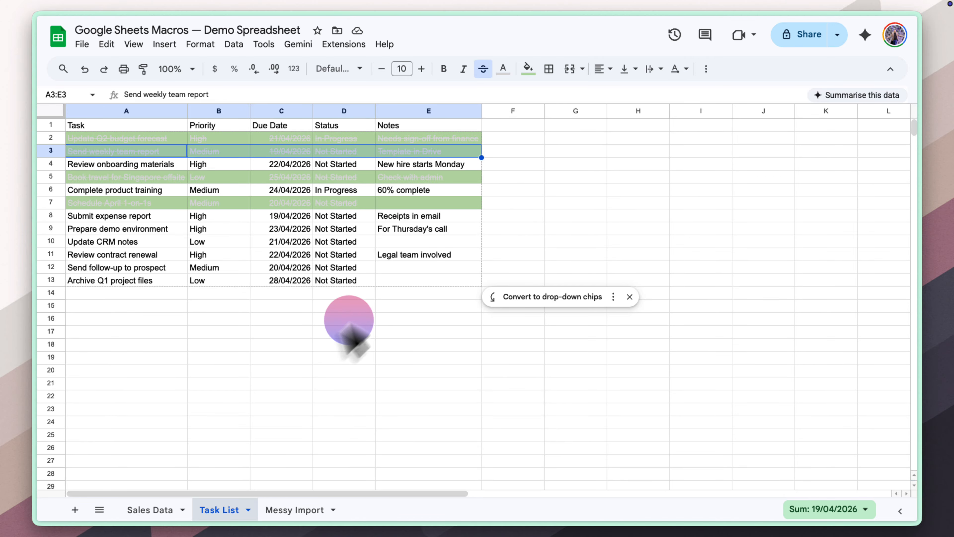
- On the Sales Data sheet, create a drawing with a rounded rectangle about 6.3 by 1.8 ruler units
{"action": "left_click", "coordinate": [154, 509]}
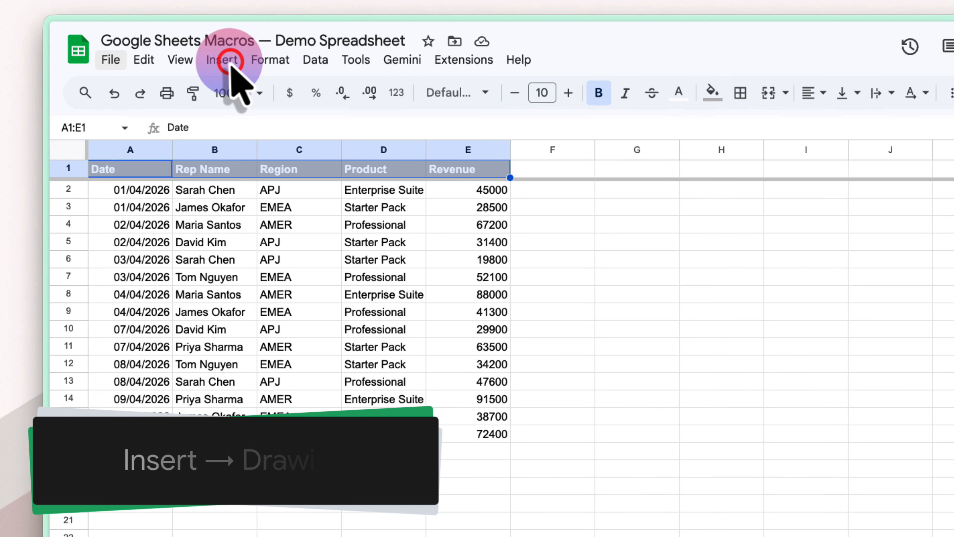
{"action": "left_click", "coordinate": [168, 46]}
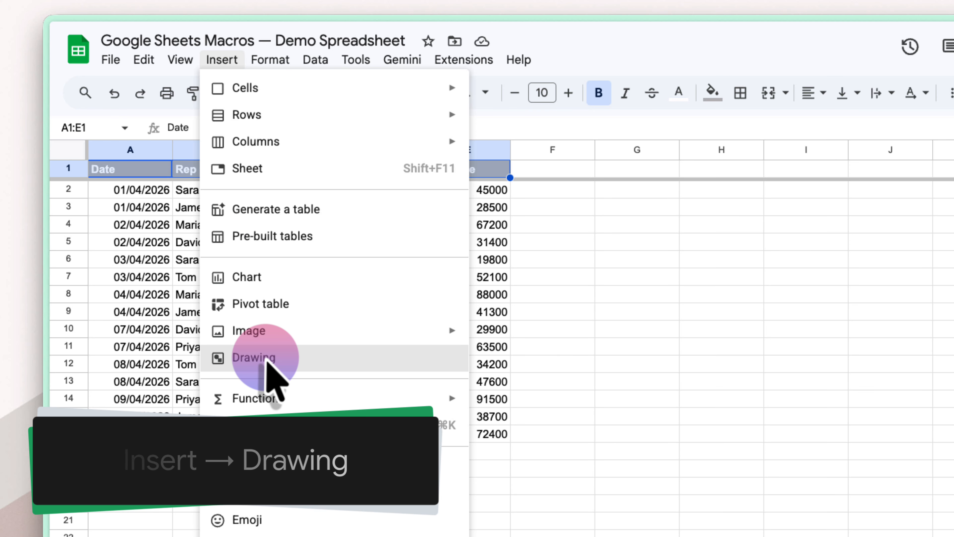
{"action": "left_click", "coordinate": [268, 358]}
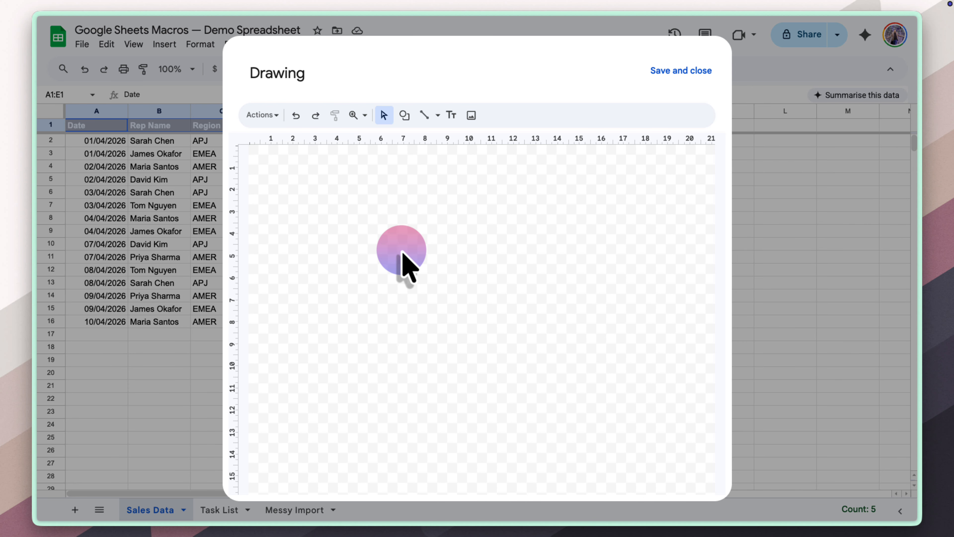
{"action": "left_click", "coordinate": [404, 115]}
{"action": "mouse_move", "coordinate": [482, 143]}
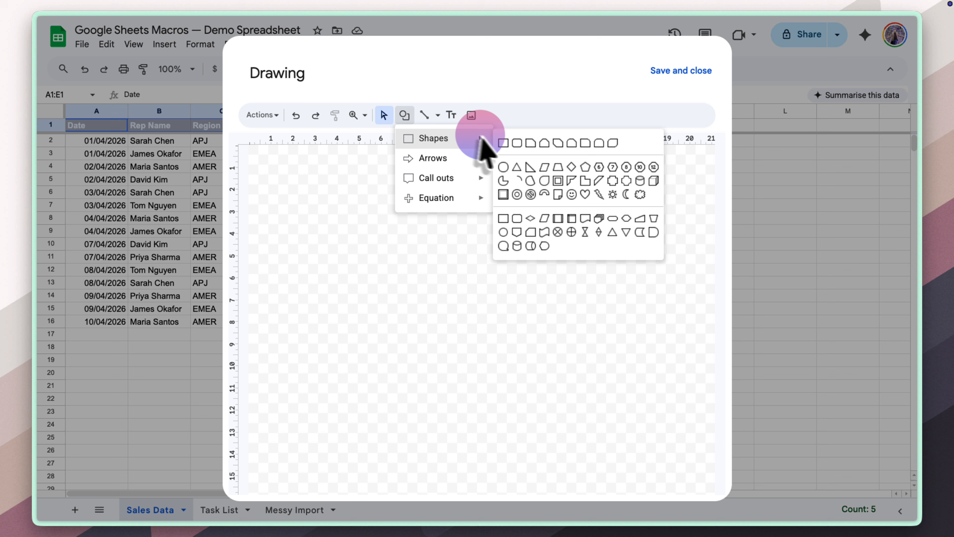
{"action": "left_click", "coordinate": [517, 143]}
{"action": "left_click_drag", "start_coordinate": [413, 219], "coordinate": [552, 258]}
- Fill the rounded rectangle with solid medium blue and label it Format Headers
{"action": "left_click", "coordinate": [496, 115]}
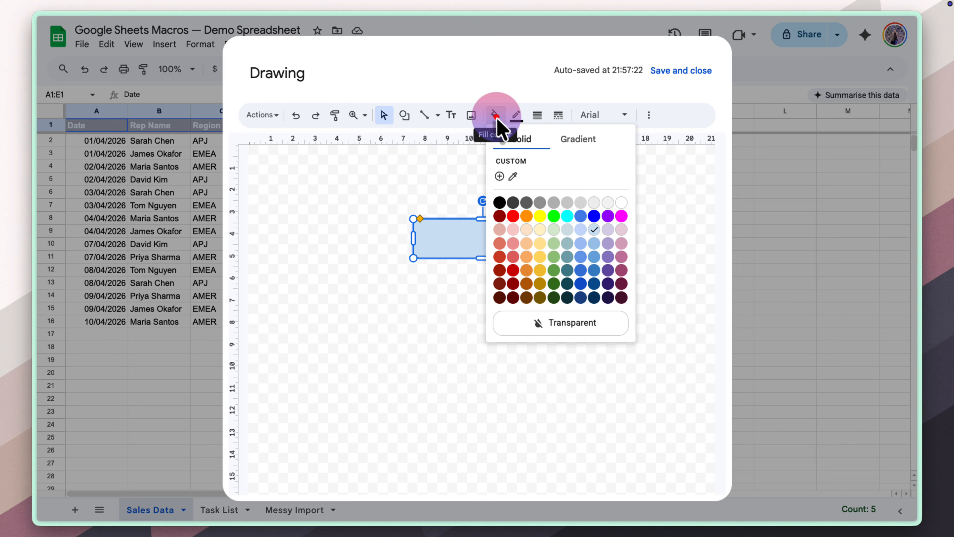
{"action": "left_click", "coordinate": [581, 216]}
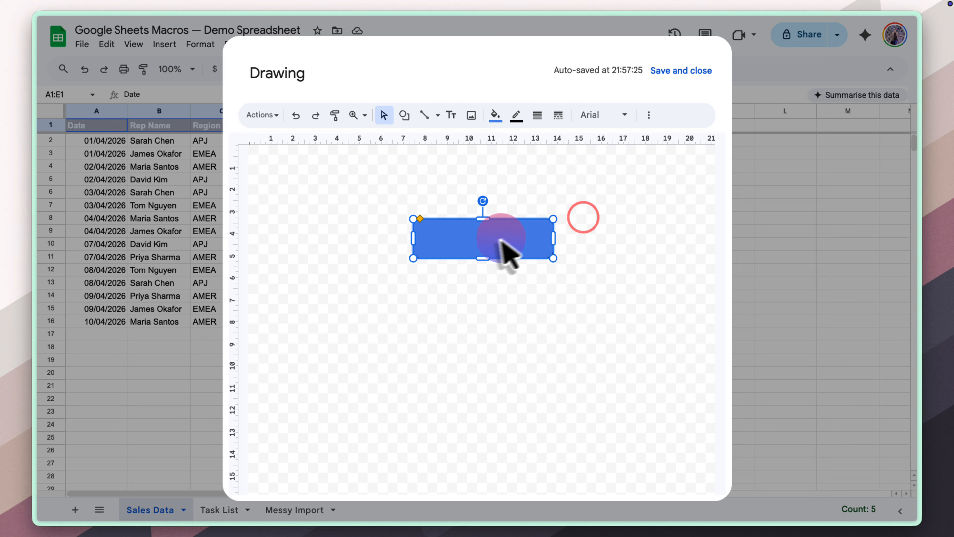
{"action": "double_click", "coordinate": [485, 244]}
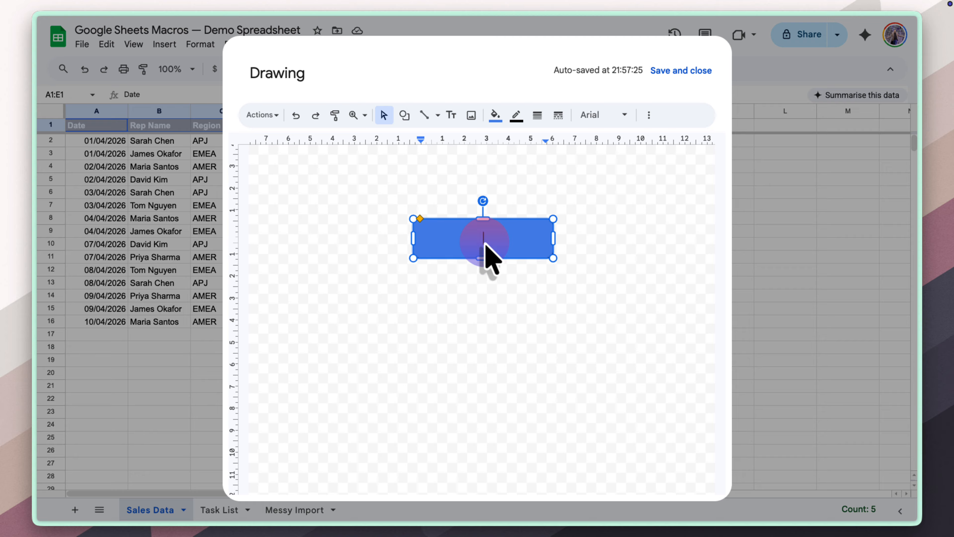
{"action": "type", "text": "Format Headers"}
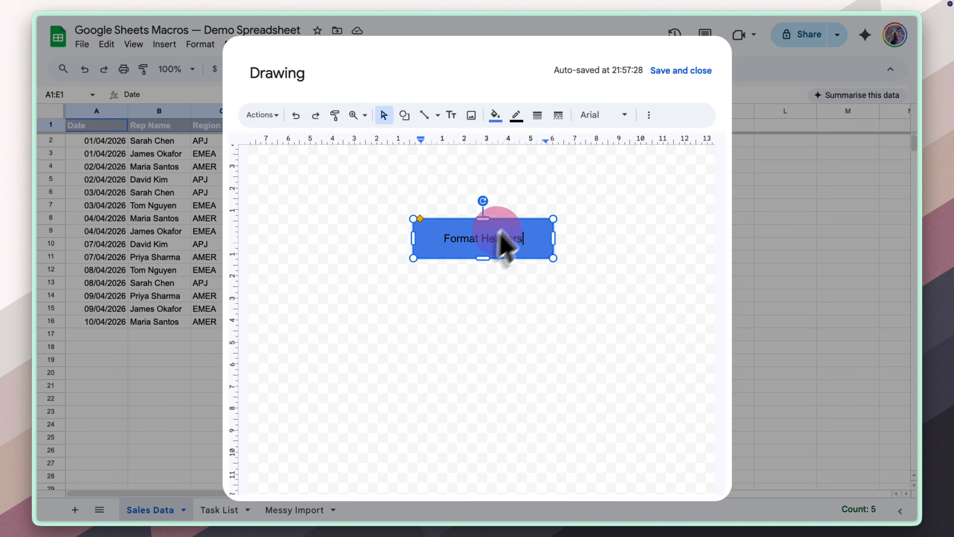
- Save the drawing and place it, slightly enlarged, beside the sales table across columns F to I, about rows 3 to 7
{"action": "left_click", "coordinate": [679, 71]}
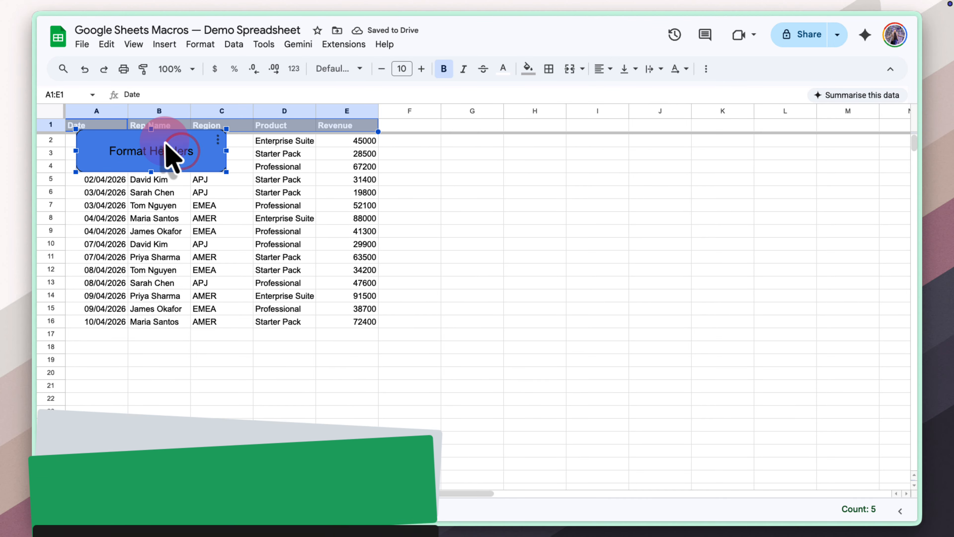
{"action": "left_click_drag", "start_coordinate": [165, 143], "coordinate": [518, 171]}
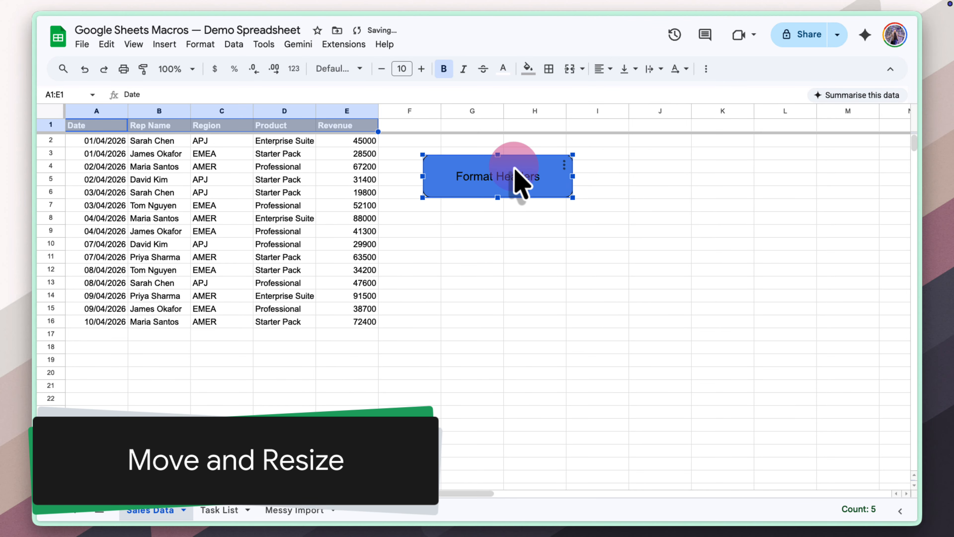
{"action": "mouse_move", "coordinate": [572, 197]}
{"action": "left_mouse_down"}
{"action": "mouse_move", "coordinate": [601, 222]}
{"action": "mouse_move", "coordinate": [567, 209]}
{"action": "left_mouse_up"}
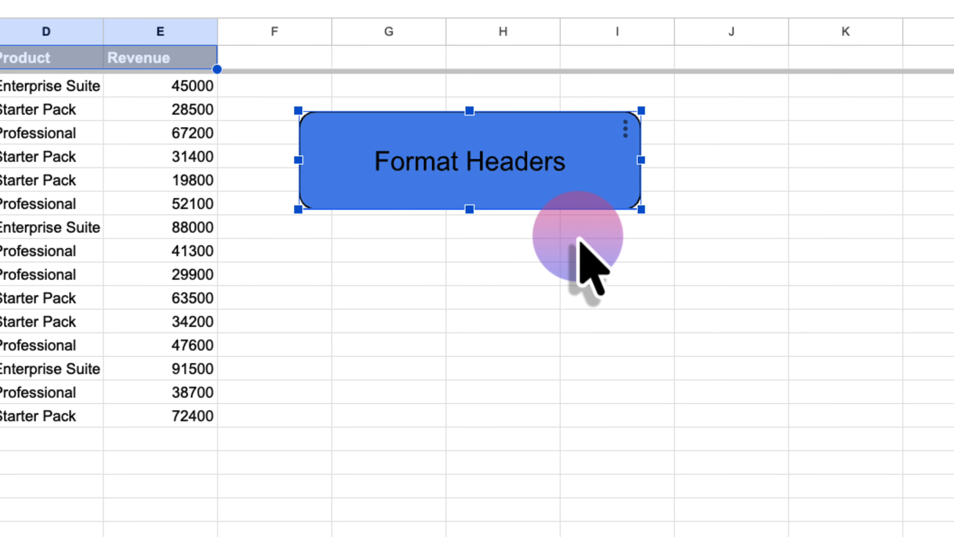
- Assign the script FormatHeaders to the Format Headers button and run it from the button
{"action": "left_click", "coordinate": [626, 127]}
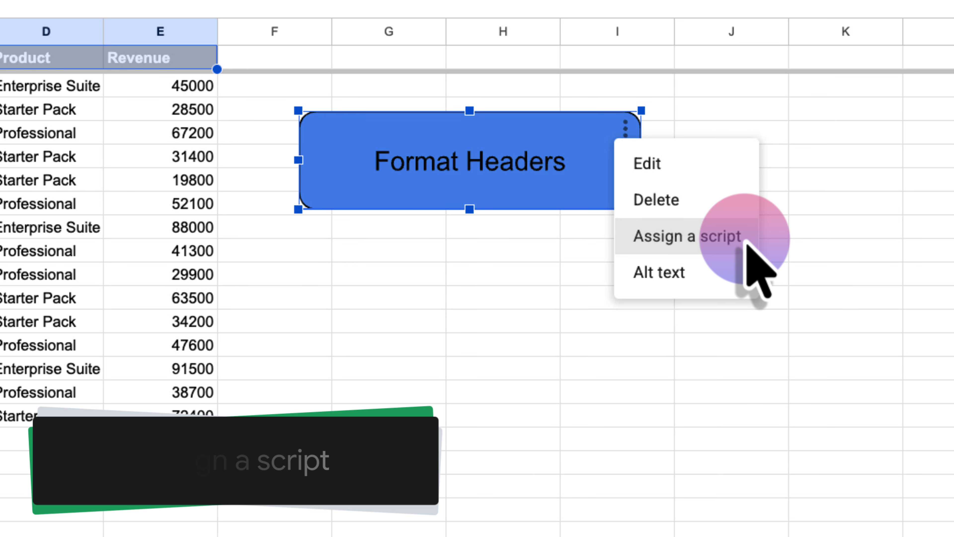
{"action": "left_click", "coordinate": [744, 239]}
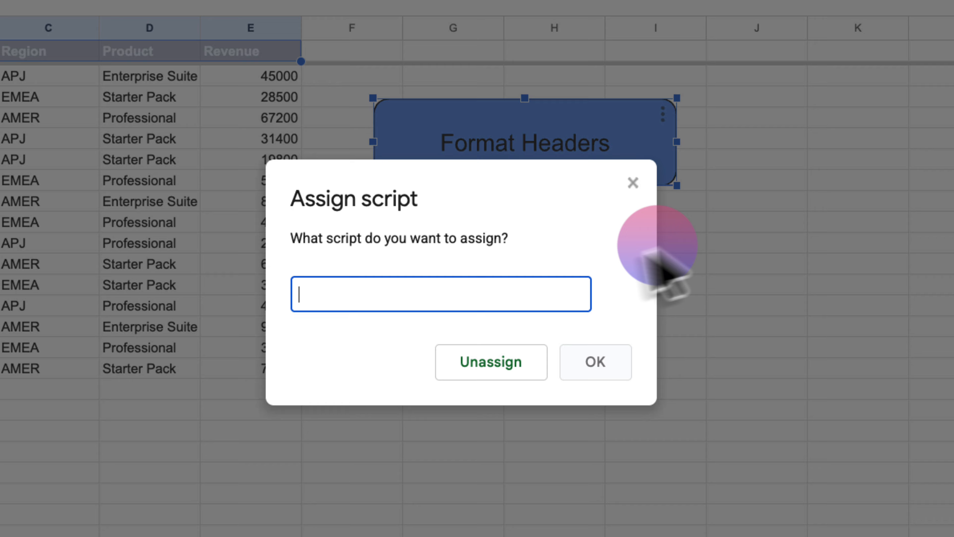
{"action": "left_click", "coordinate": [481, 302]}
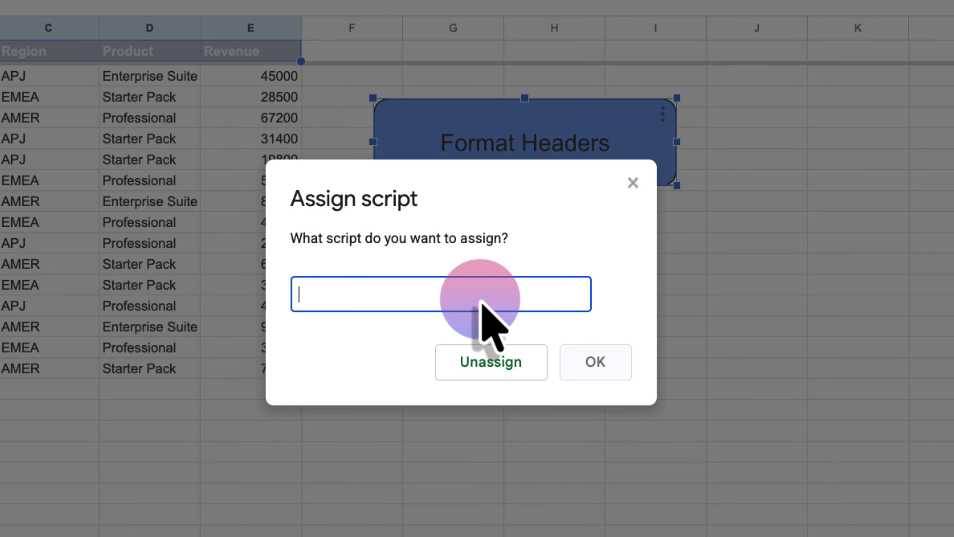
{"action": "type", "text": "FormatHeaders"}
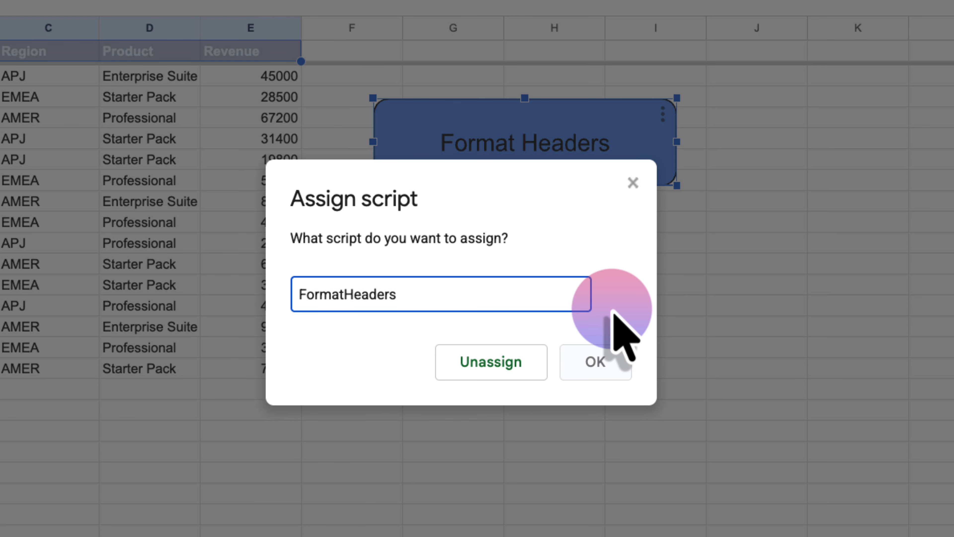
{"action": "left_click", "coordinate": [609, 363]}
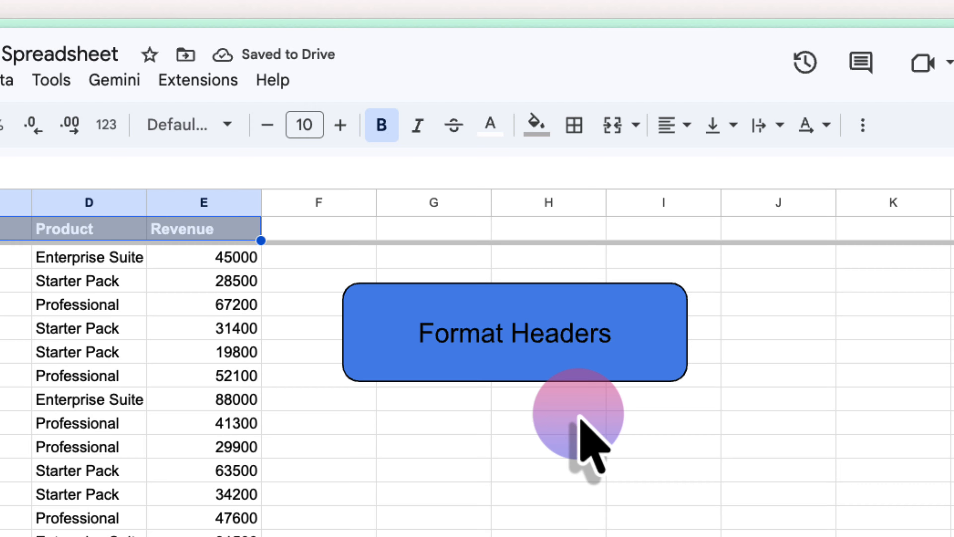
{"action": "left_click", "coordinate": [557, 341]}
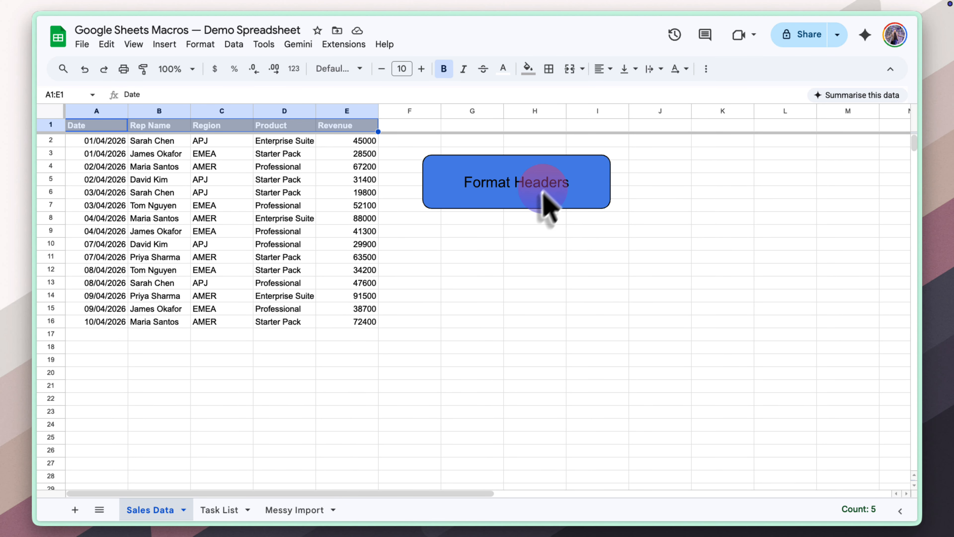
- Open the Messy Import sheet and select cell E12 within its data
{"action": "left_click", "coordinate": [306, 508]}
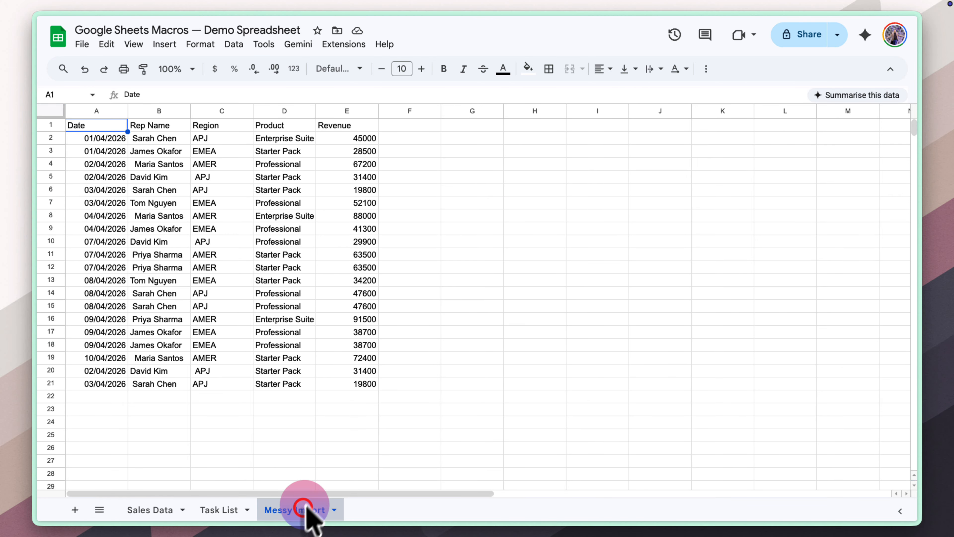
{"action": "left_click", "coordinate": [432, 294]}
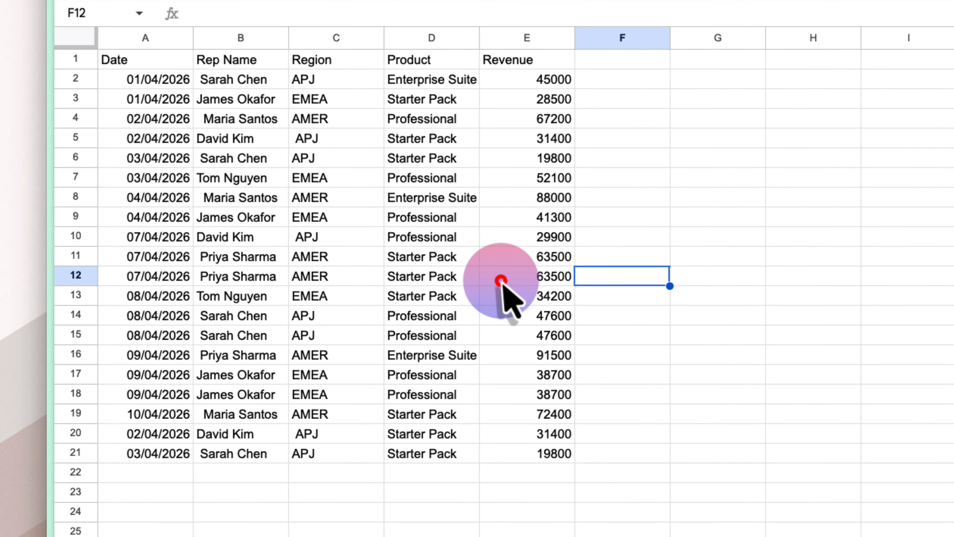
{"action": "left_click", "coordinate": [505, 284]}
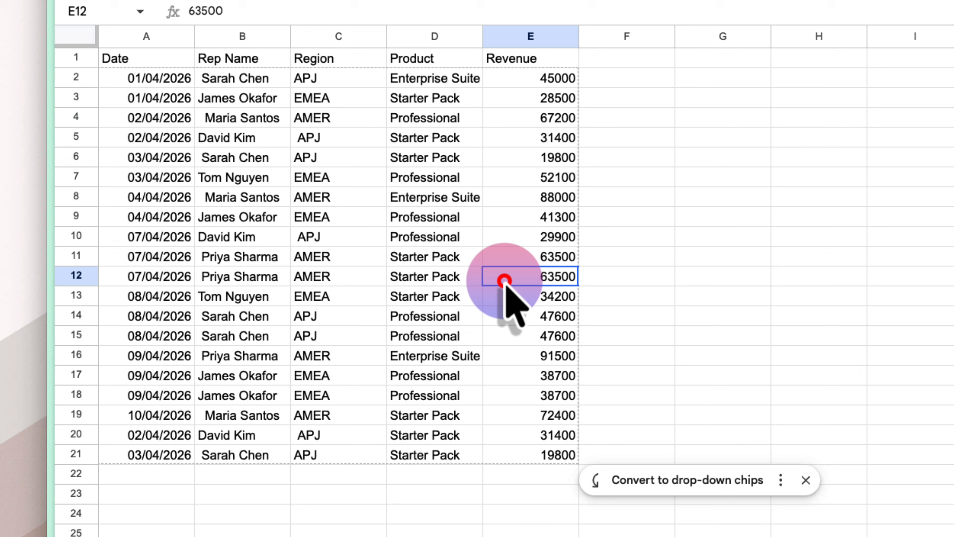
{"action": "key", "text": "ctrl+a"}
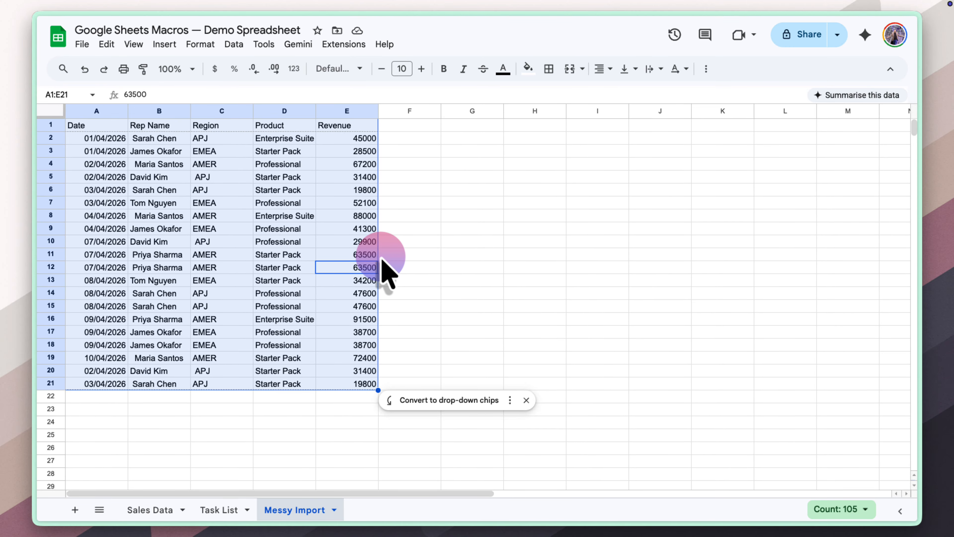
{"action": "left_click", "coordinate": [237, 44]}
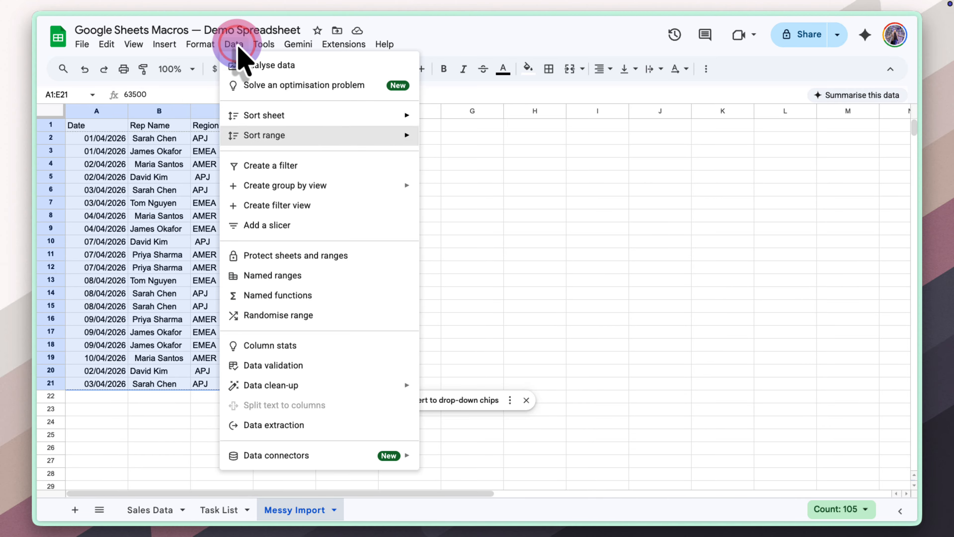
{"action": "mouse_move", "coordinate": [293, 385]}
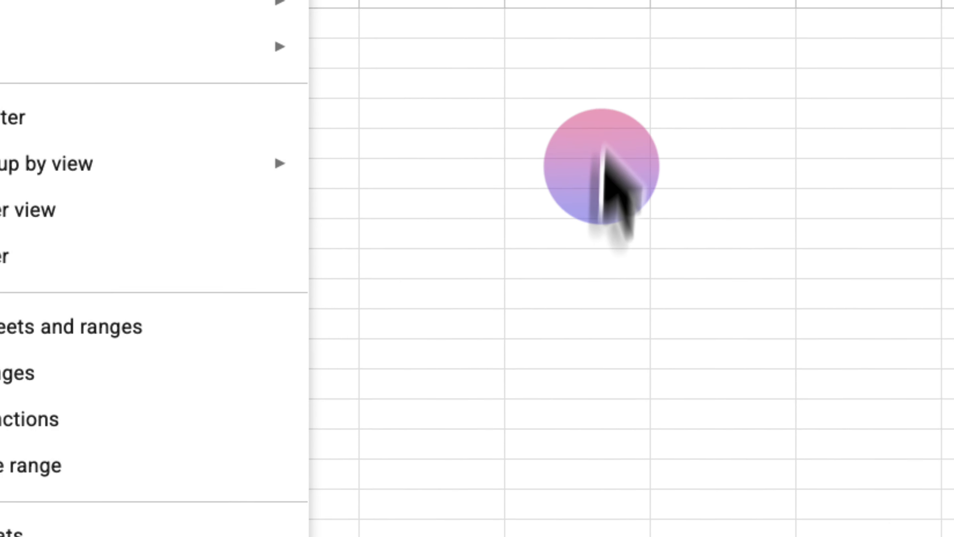
{"action": "left_click", "coordinate": [502, 175]}
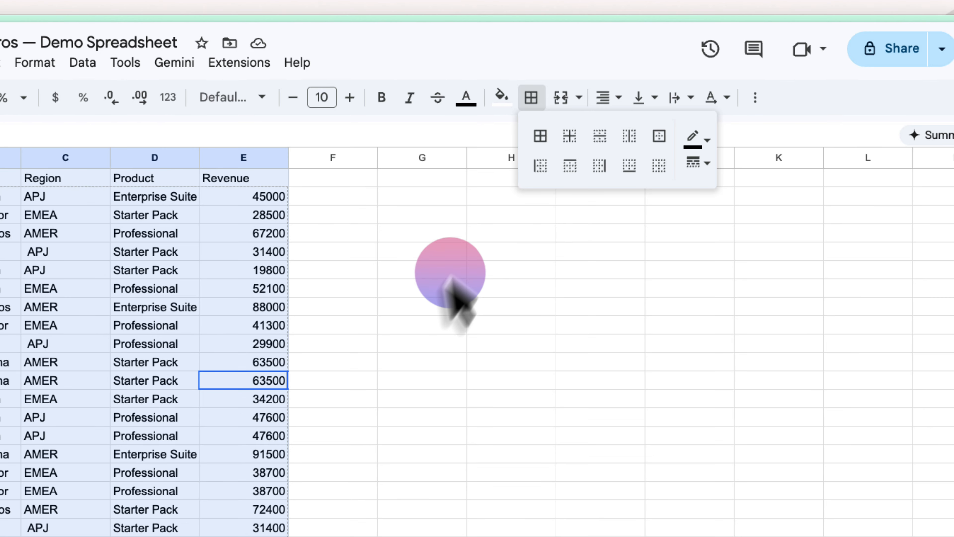
{"action": "left_click", "coordinate": [454, 255]}
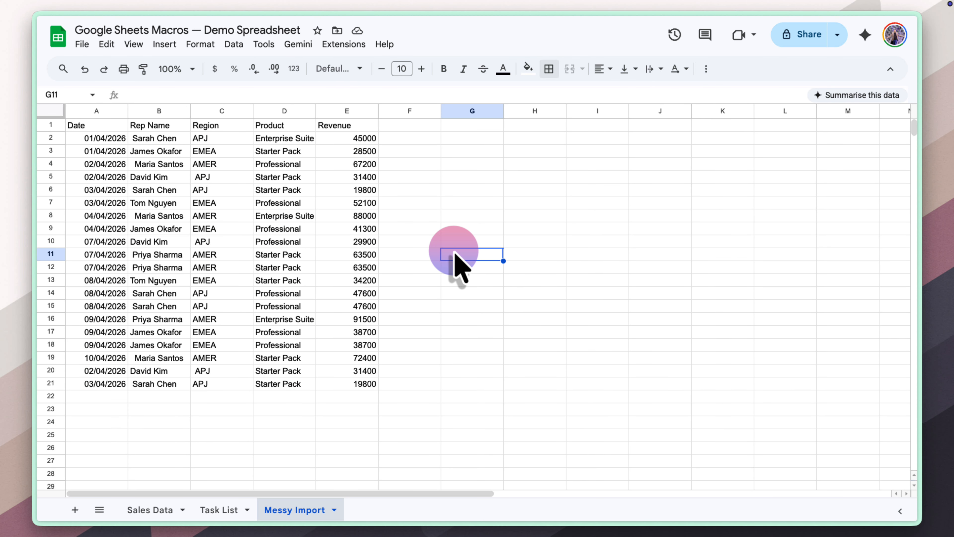
- Start recording a new macro on the Messy Import sheet with absolute references
{"action": "left_click", "coordinate": [342, 45]}
{"action": "left_click", "coordinate": [375, 85]}
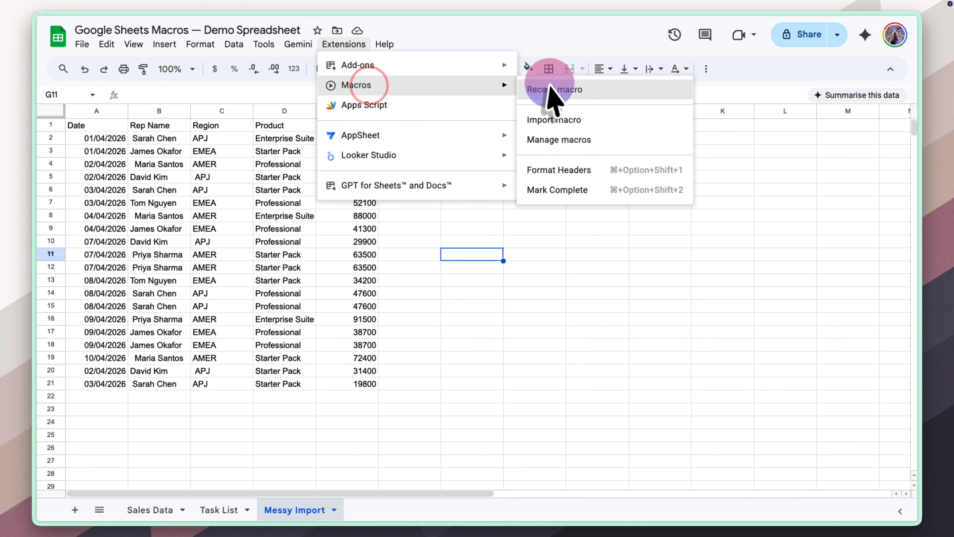
{"action": "left_click", "coordinate": [549, 85]}
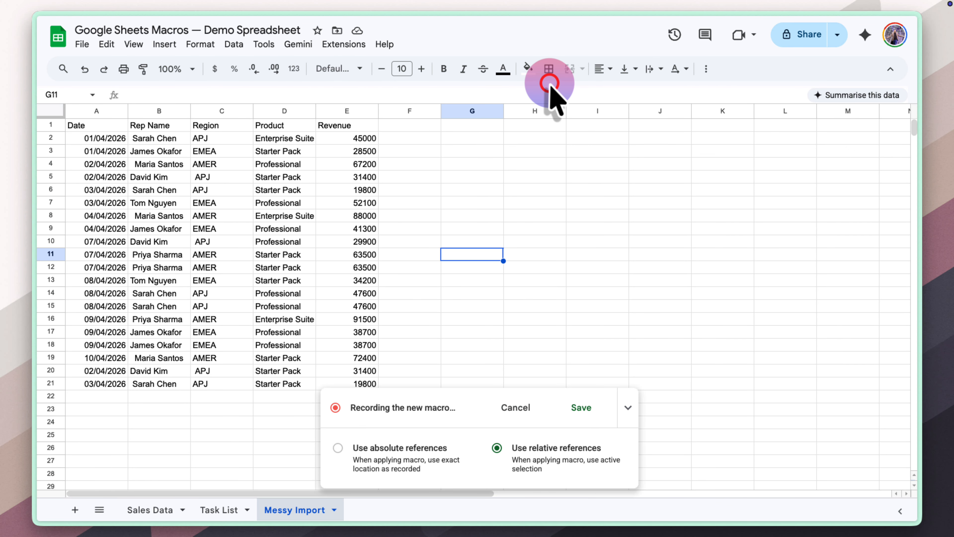
{"action": "left_click", "coordinate": [339, 449]}
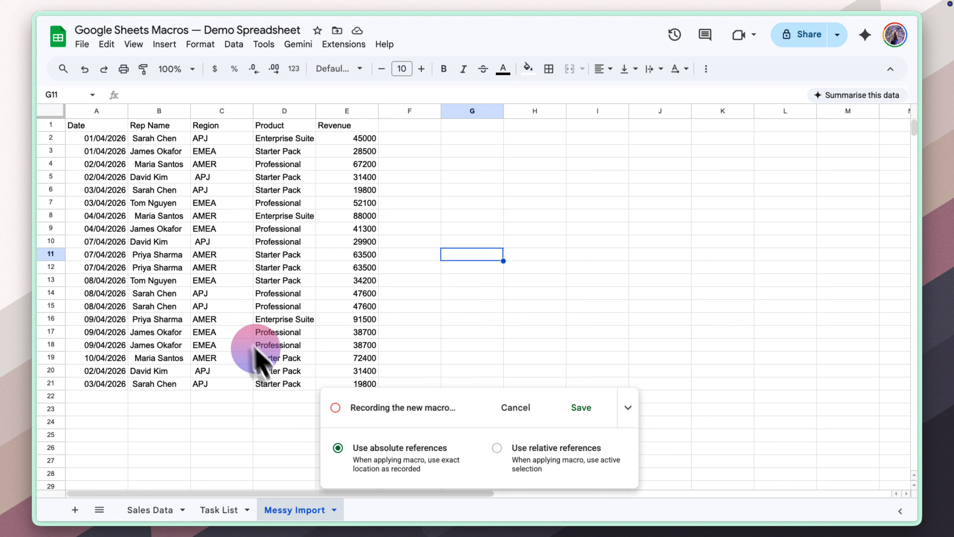
- Remove duplicate rows from A1:E21 on the Messy Import sheet, treating row 1 as a header and analysing all columns
{"action": "left_click_drag", "start_coordinate": [100, 125], "coordinate": [361, 394]}
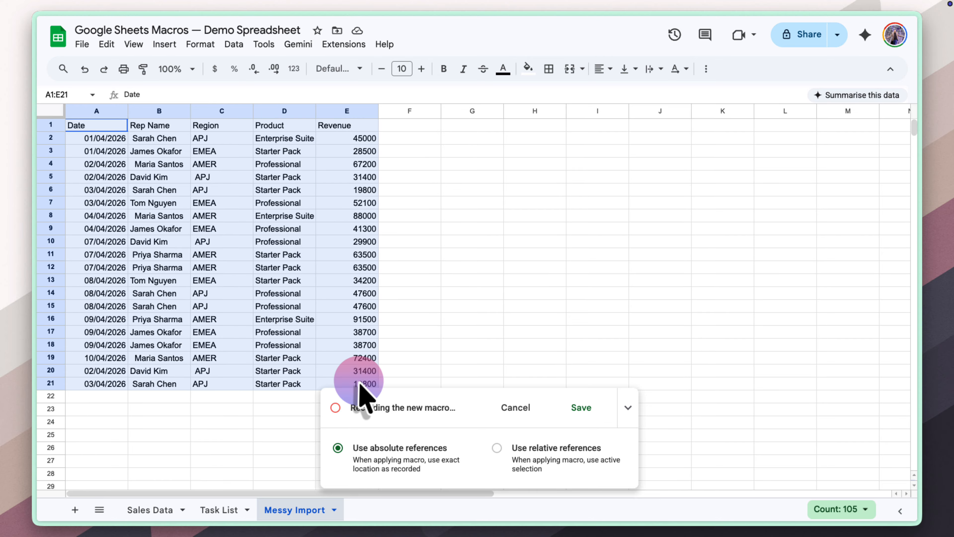
{"action": "left_click", "coordinate": [235, 44]}
{"action": "mouse_move", "coordinate": [375, 385]}
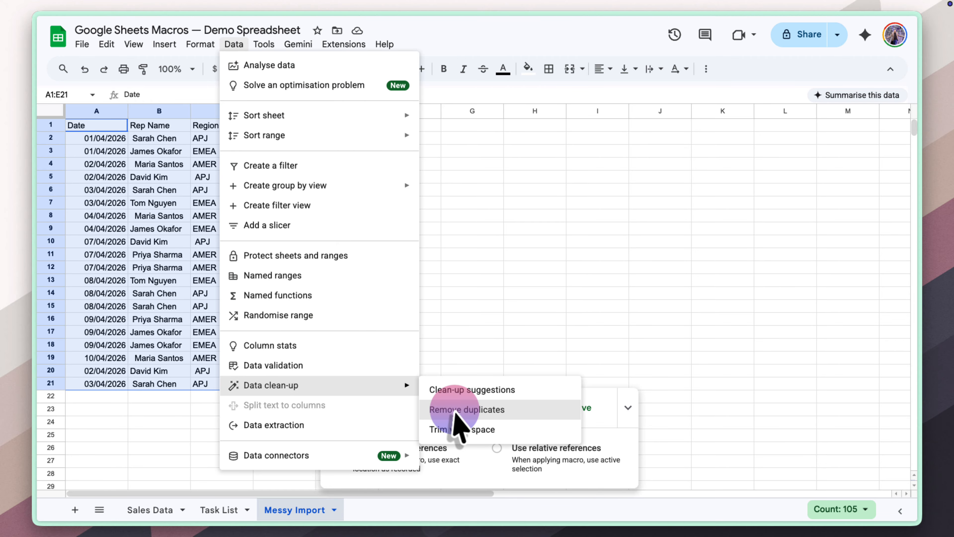
{"action": "left_click", "coordinate": [455, 411]}
{"action": "left_click", "coordinate": [425, 196]}
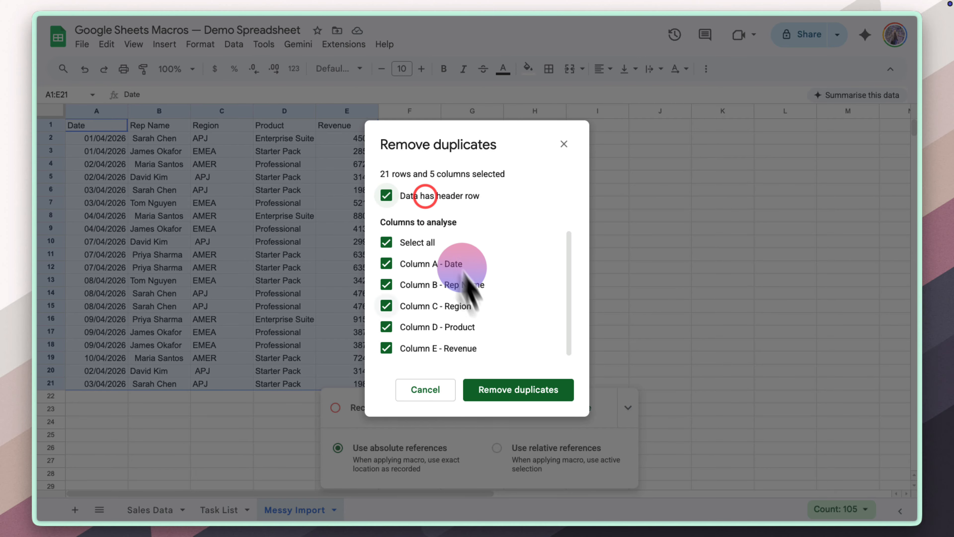
{"action": "left_click", "coordinate": [522, 391]}
{"action": "left_click", "coordinate": [609, 306]}
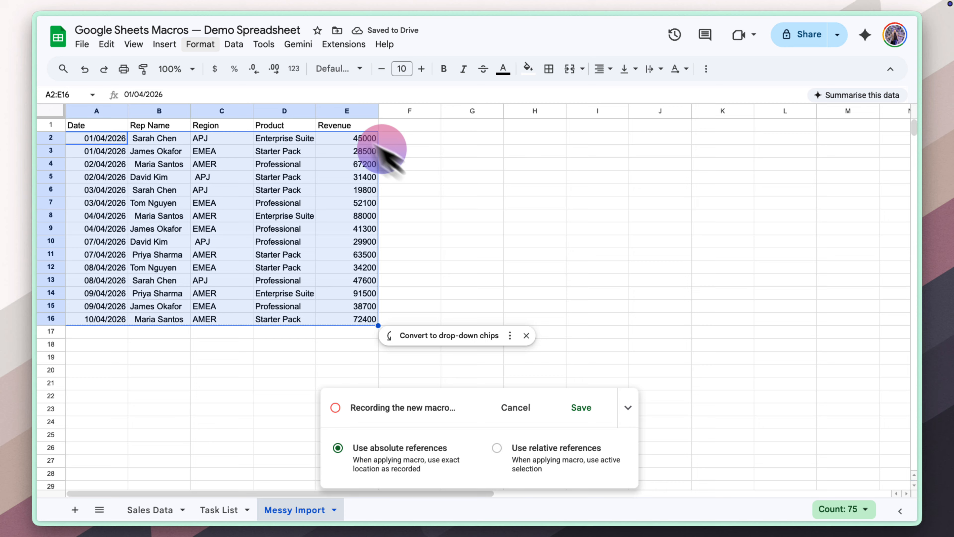
- Trim the whitespace from the data rows A2:E16
{"action": "left_click", "coordinate": [234, 44]}
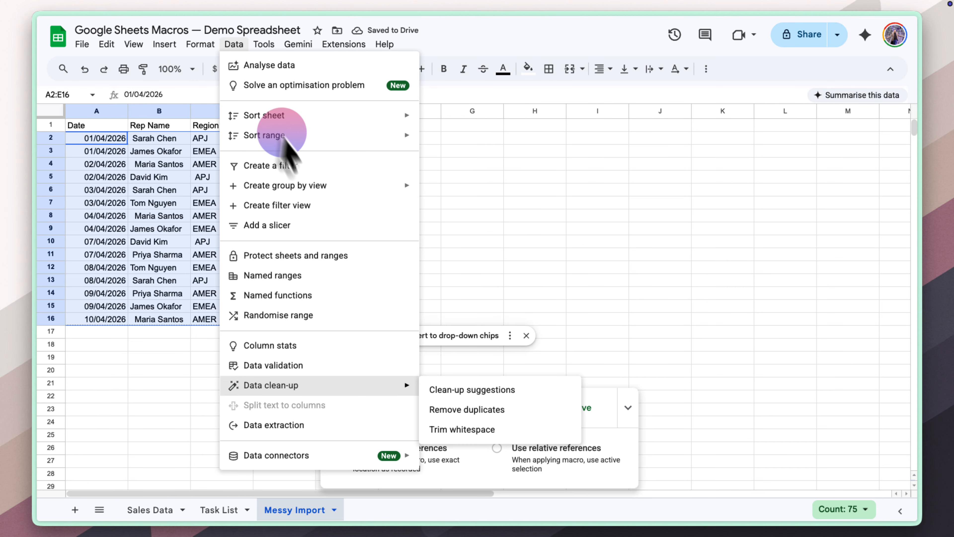
{"action": "left_click", "coordinate": [463, 429]}
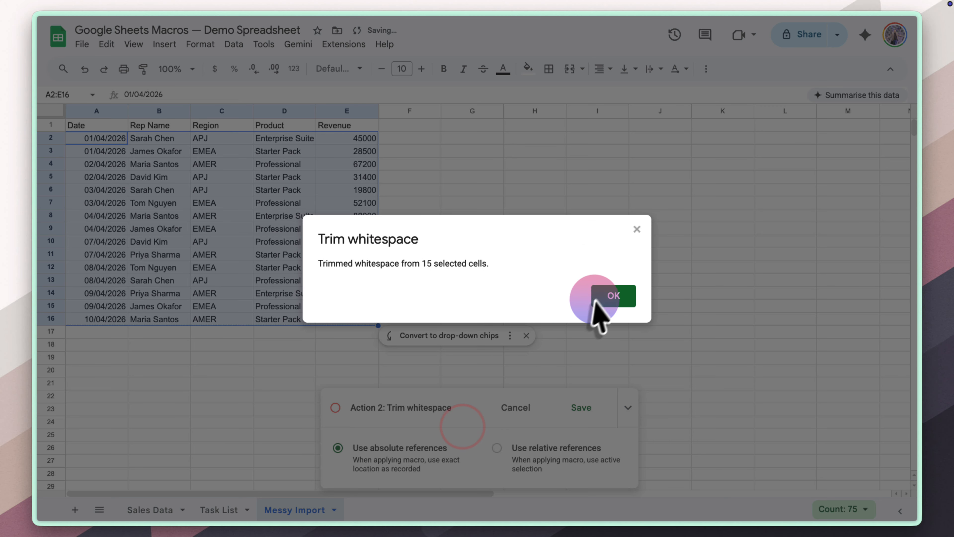
{"action": "left_click", "coordinate": [597, 301]}
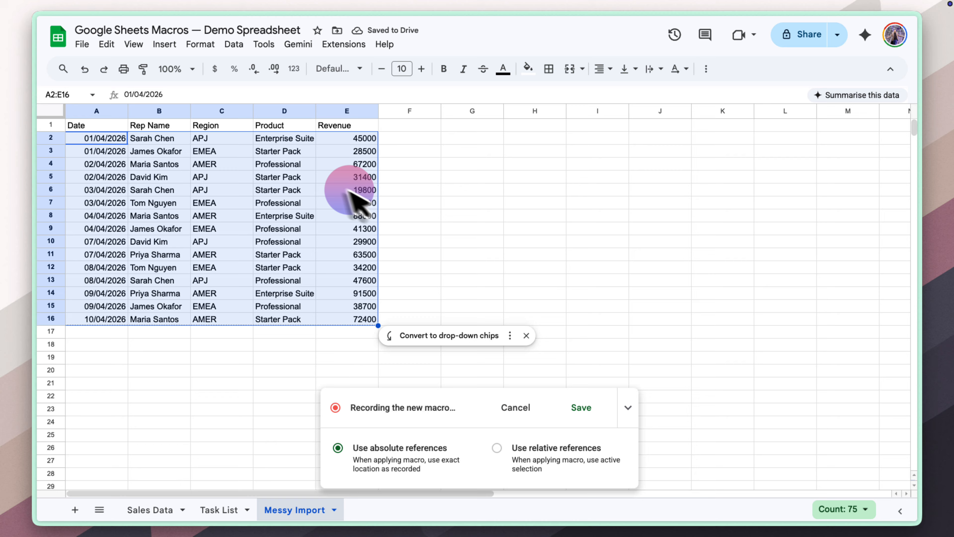
- Select the whole data region A1:E16 from cell D5 and apply all borders to it
{"action": "left_click", "coordinate": [314, 178]}
{"action": "key", "text": "ctrl+a"}
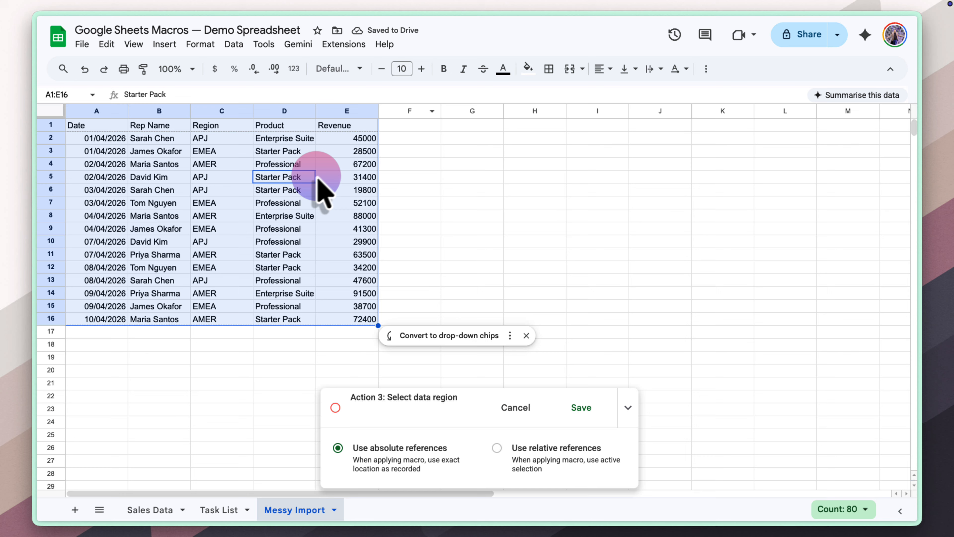
{"action": "left_click", "coordinate": [548, 69]}
{"action": "left_click", "coordinate": [552, 95]}
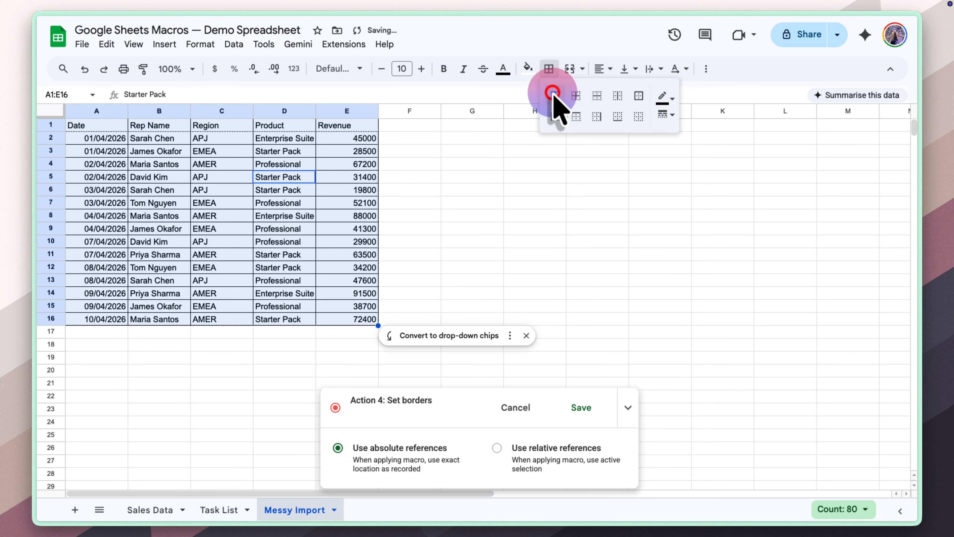
- Stop recording and save the macro as Clean Import Data with shortcut number 3
{"action": "left_click", "coordinate": [580, 406]}
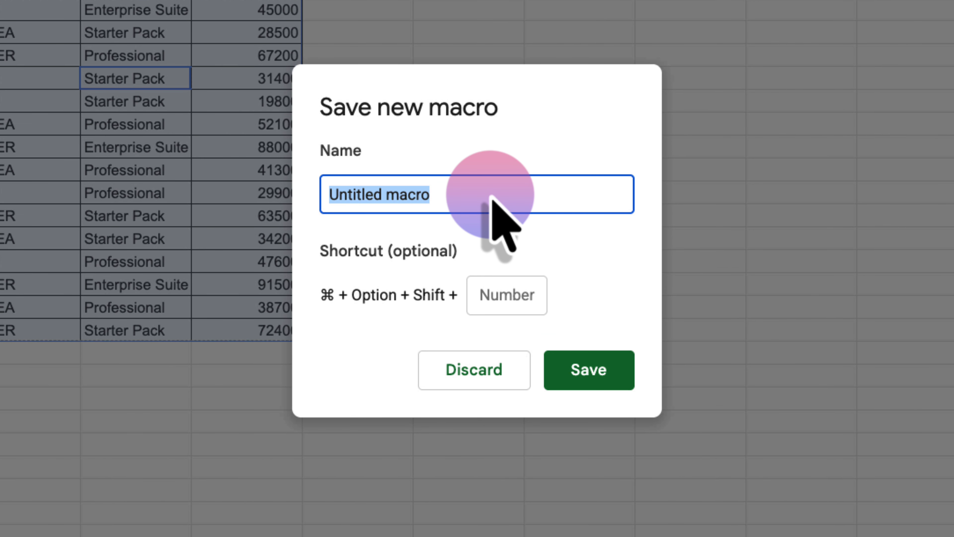
{"action": "type", "text": "Clean Import Data"}
{"action": "left_click", "coordinate": [520, 295]}
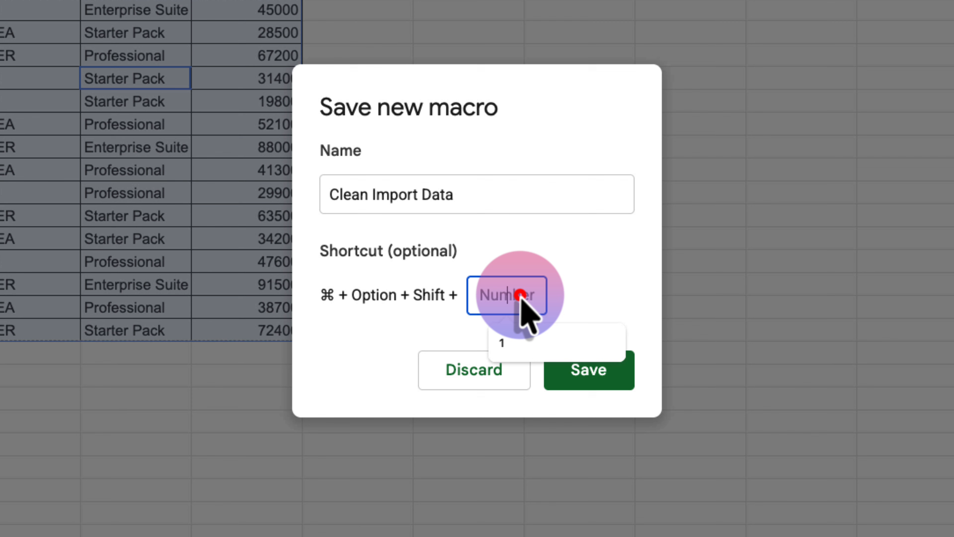
{"action": "type", "text": "3"}
{"action": "left_click", "coordinate": [579, 357]}
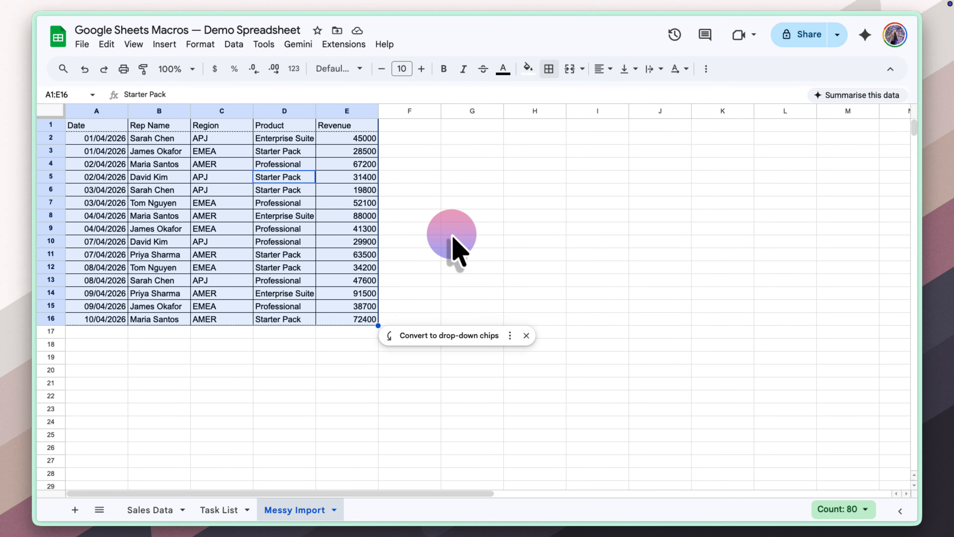
- Undo the borders, whitespace trimming and duplicate removal on the Messy Import sheet
{"action": "key", "text": "super+z"}
{"action": "key", "text": "super+z"}
{"action": "key", "text": "super+z"}
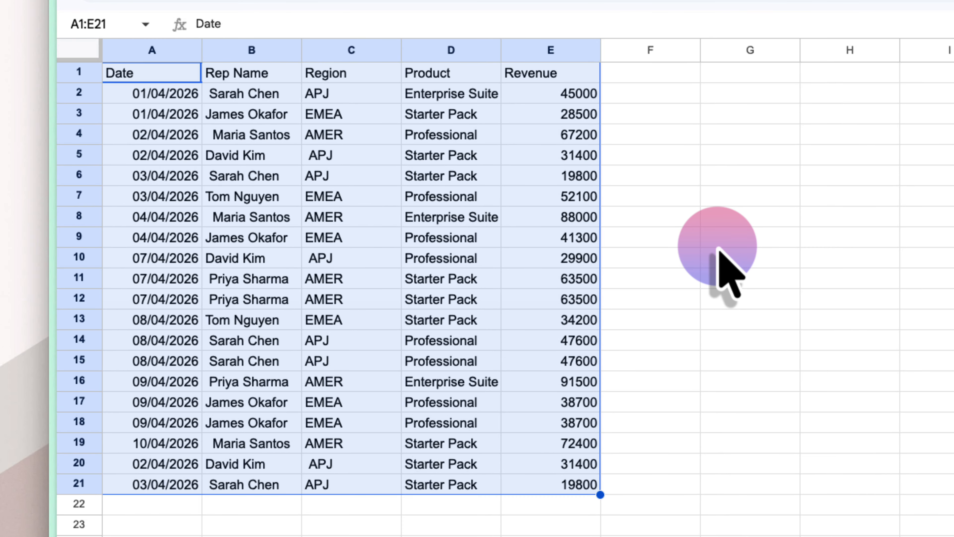
- Select empty cell G9 and run the Clean Import Data macro on the messy data
{"action": "left_click", "coordinate": [718, 246]}
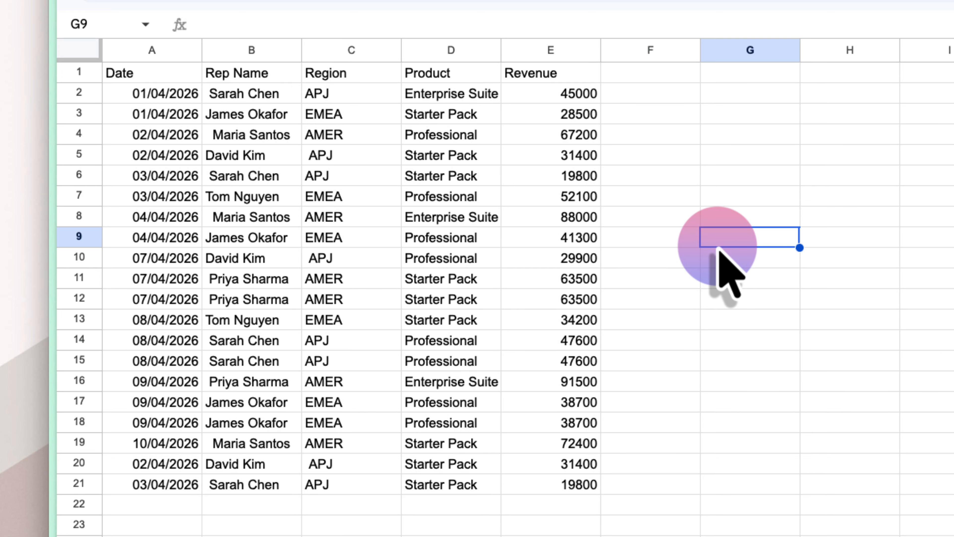
{"action": "key", "text": "super+alt+shift+1"}
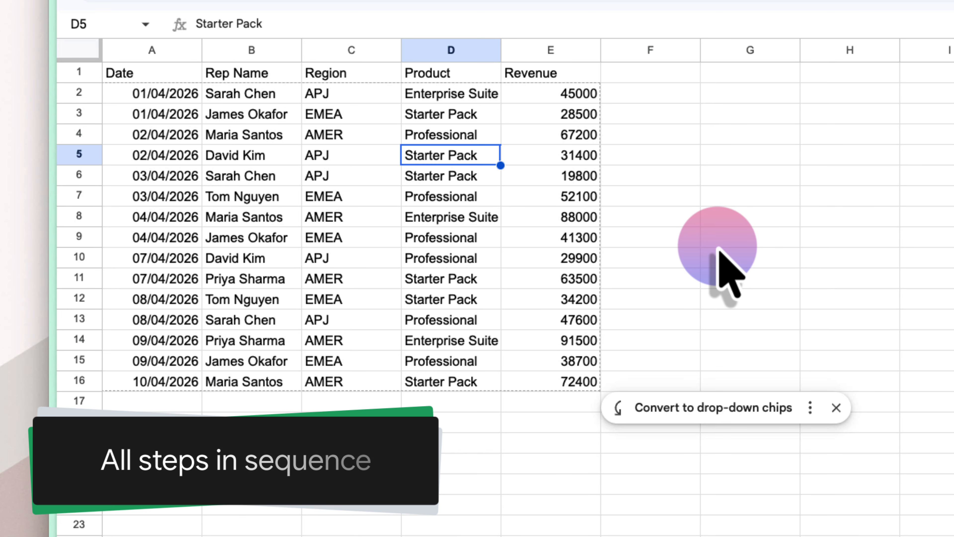
{"action": "key", "text": "super+a"}
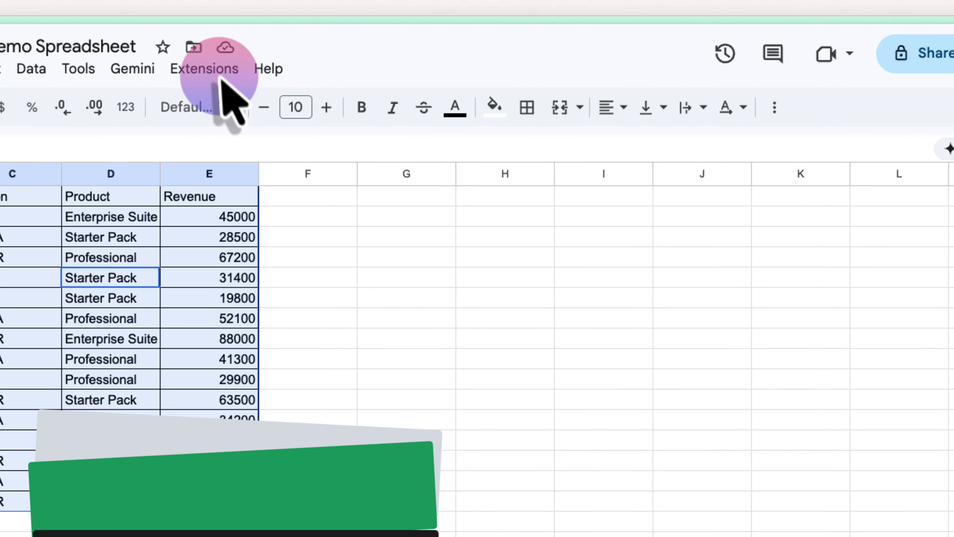
- Review the saved macros' names and shortcuts, highlighting the Mark Complete name, and close the macro manager without changes
{"action": "left_click", "coordinate": [352, 46]}
{"action": "mouse_move", "coordinate": [181, 148]}
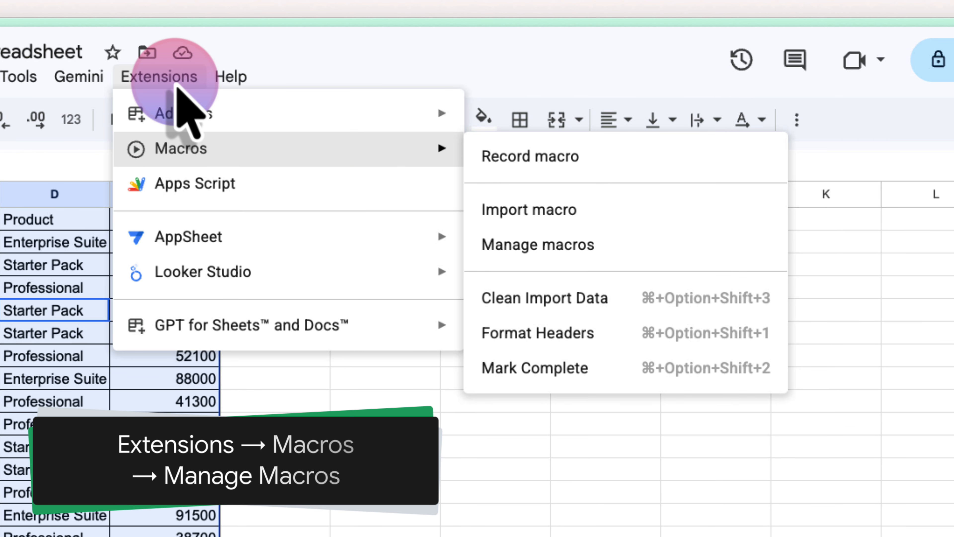
{"action": "left_click", "coordinate": [588, 238]}
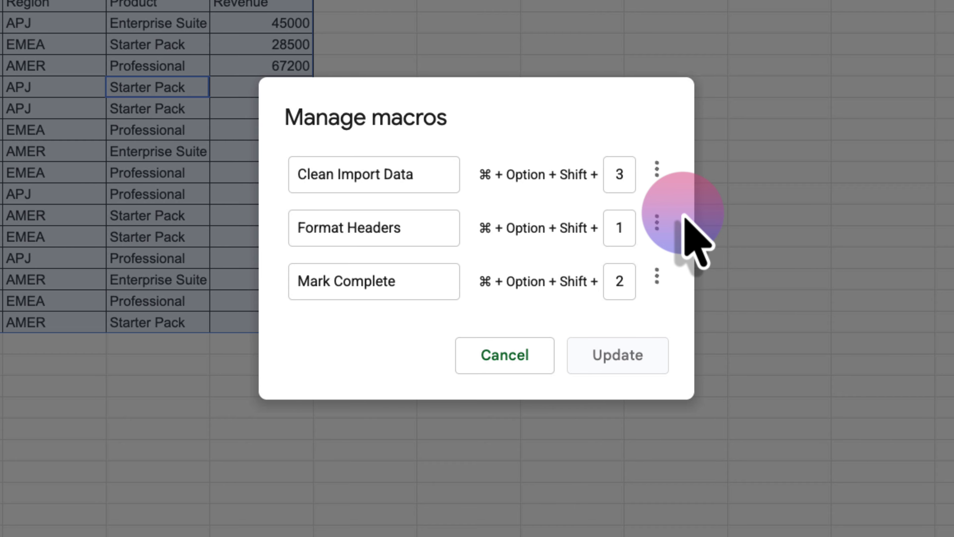
{"action": "double_click", "coordinate": [432, 285]}
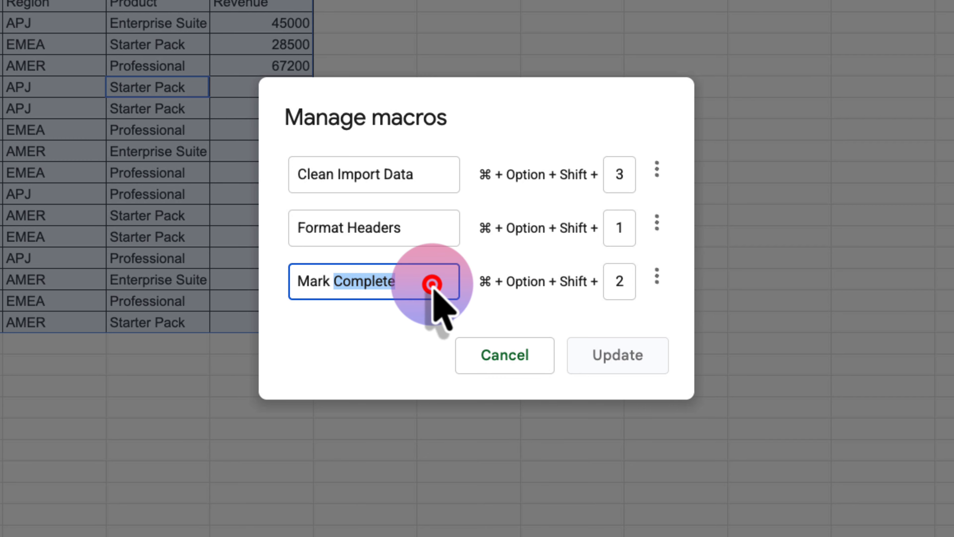
{"action": "triple_click", "coordinate": [432, 284]}
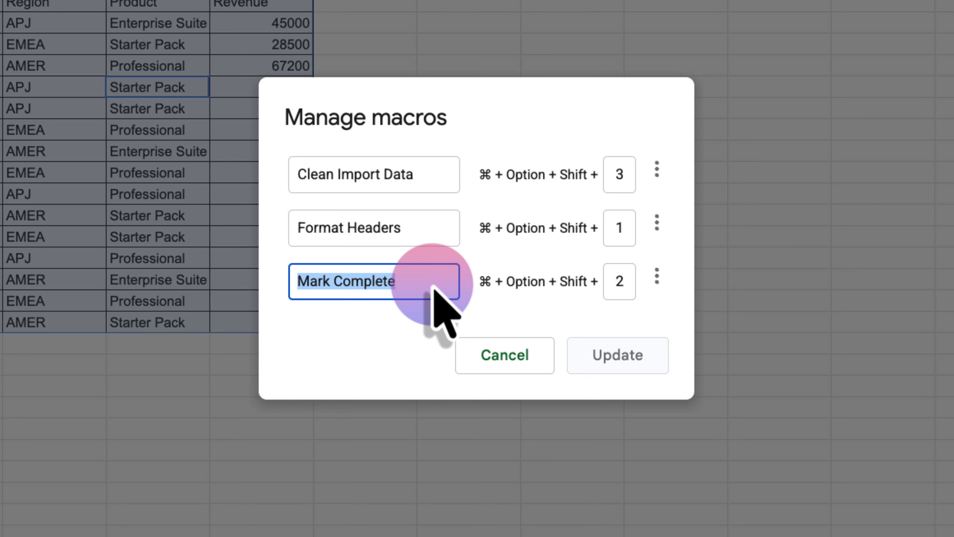
{"action": "left_click", "coordinate": [434, 287]}
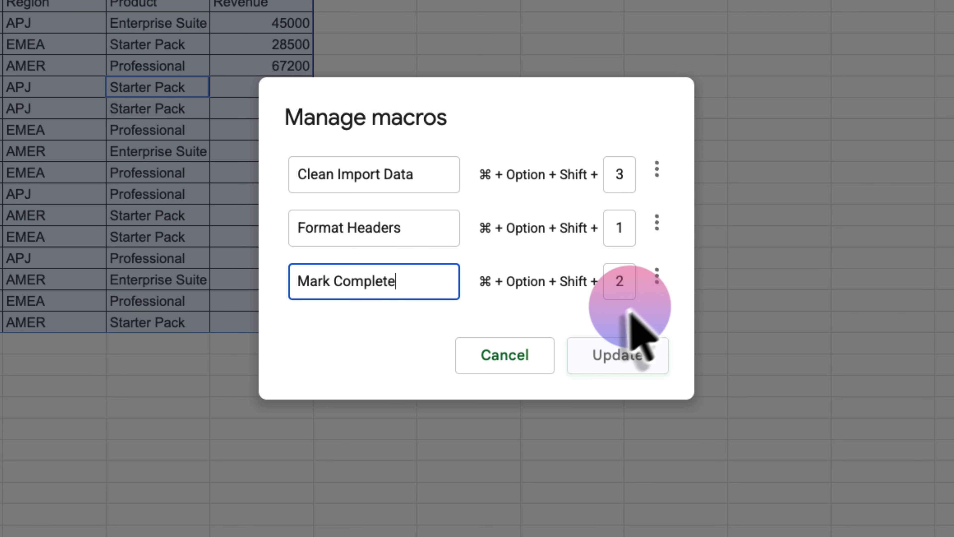
{"action": "left_click", "coordinate": [535, 354]}
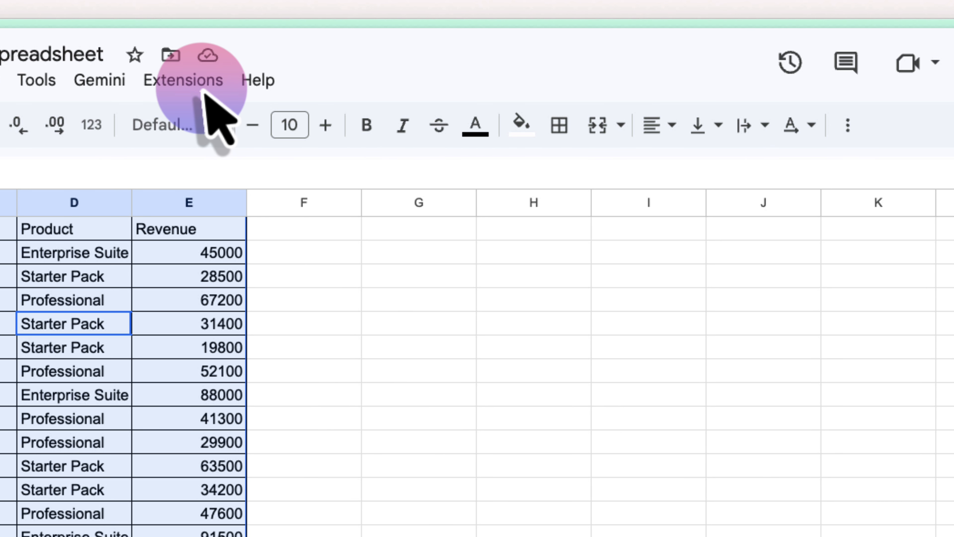
- Check the management options of the Clean Import Data macro and open the Format Headers macro's script in Apps Script
{"action": "left_click", "coordinate": [205, 92]}
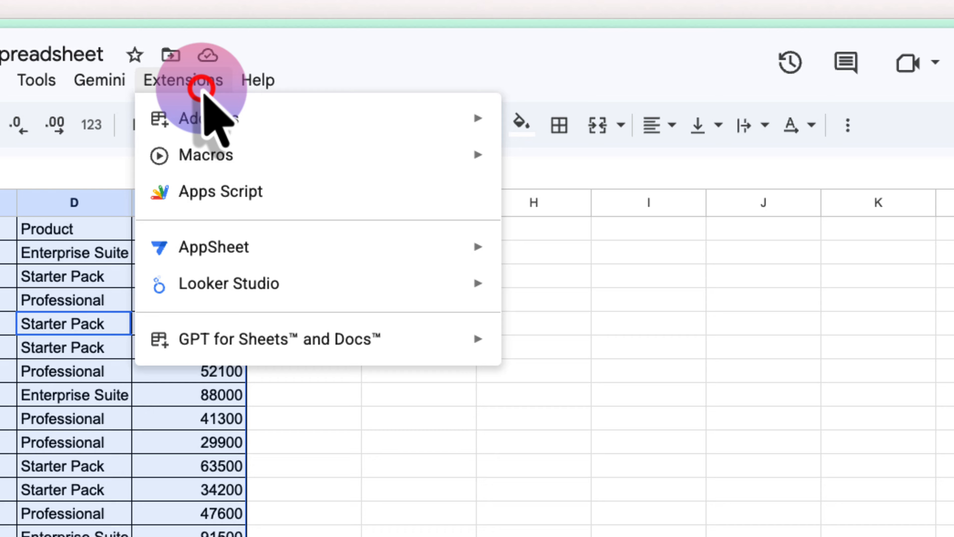
{"action": "mouse_move", "coordinate": [250, 153]}
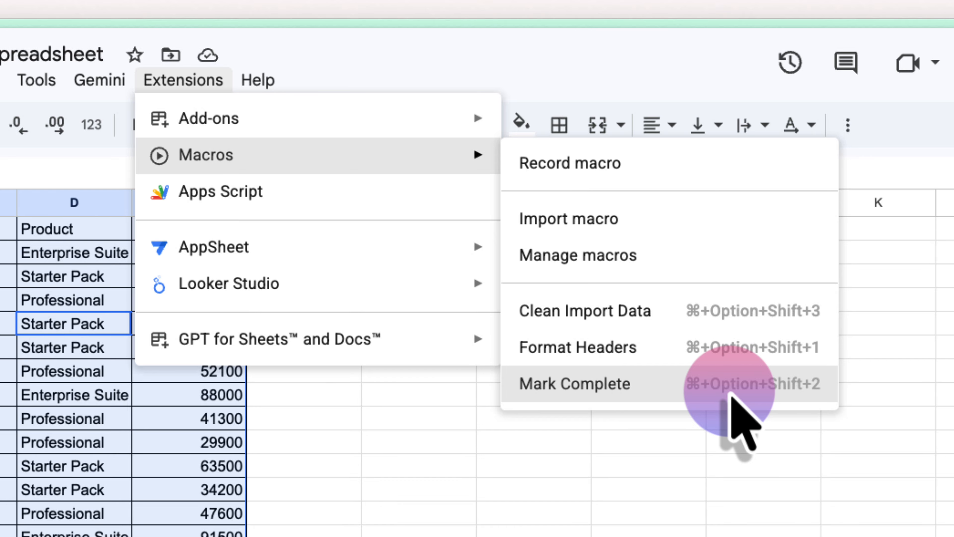
{"action": "left_click", "coordinate": [605, 258]}
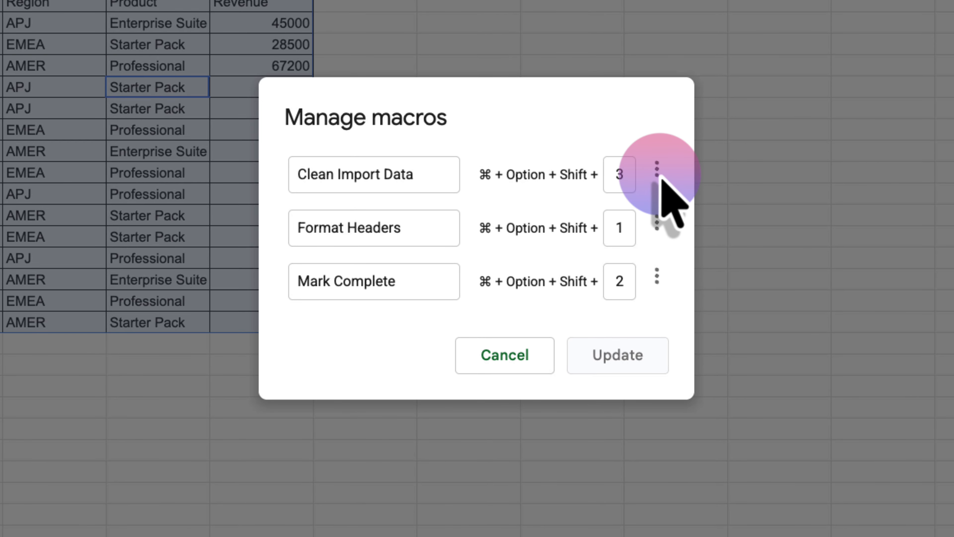
{"action": "left_click", "coordinate": [639, 315]}
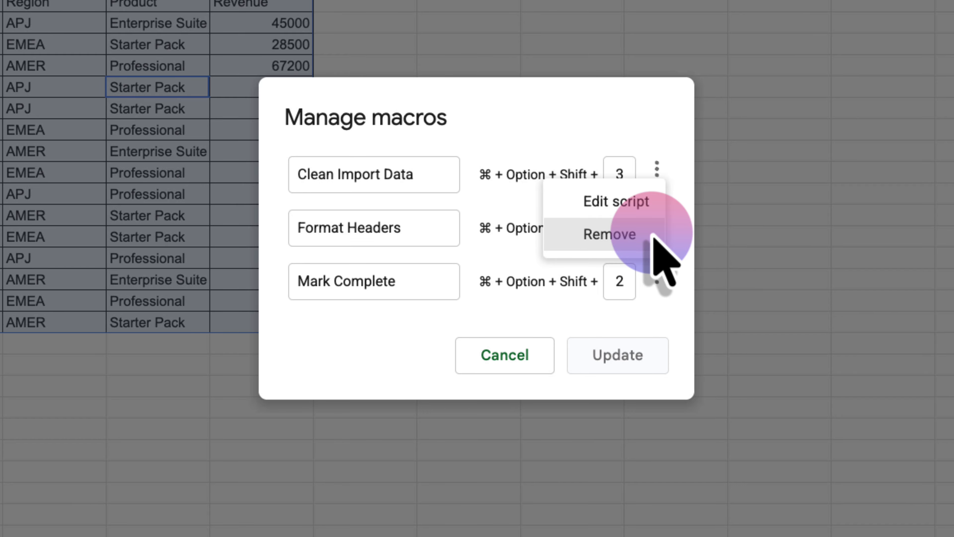
{"action": "left_click", "coordinate": [684, 238]}
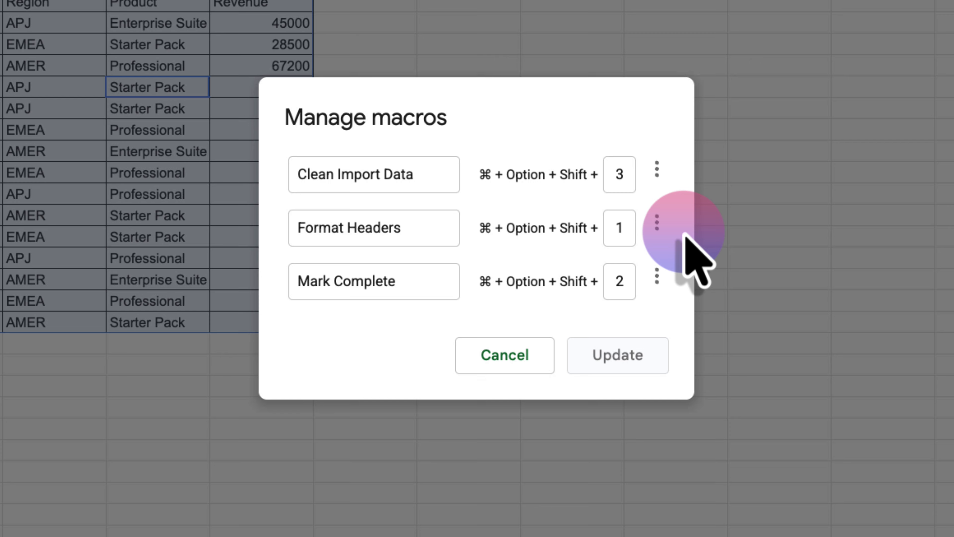
{"action": "left_click", "coordinate": [660, 224]}
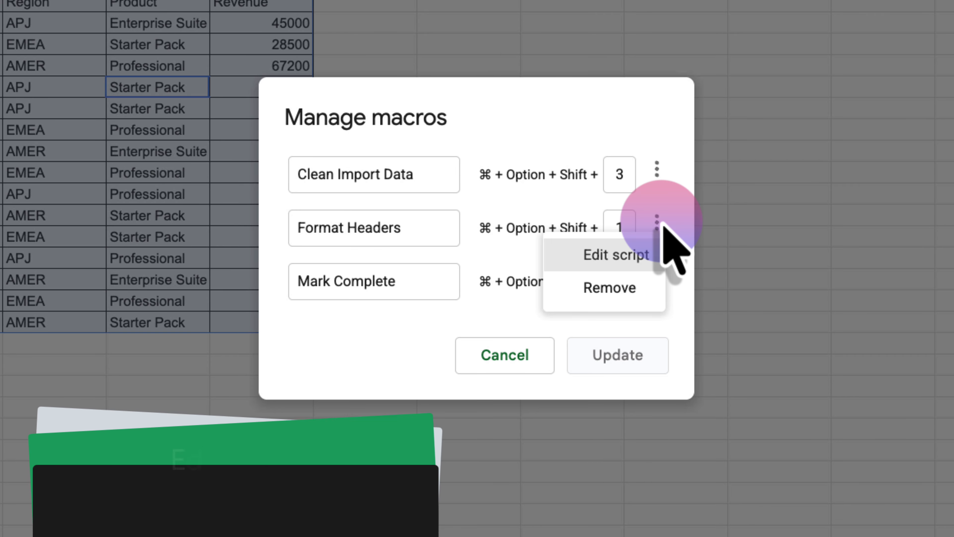
{"action": "left_click", "coordinate": [656, 250]}
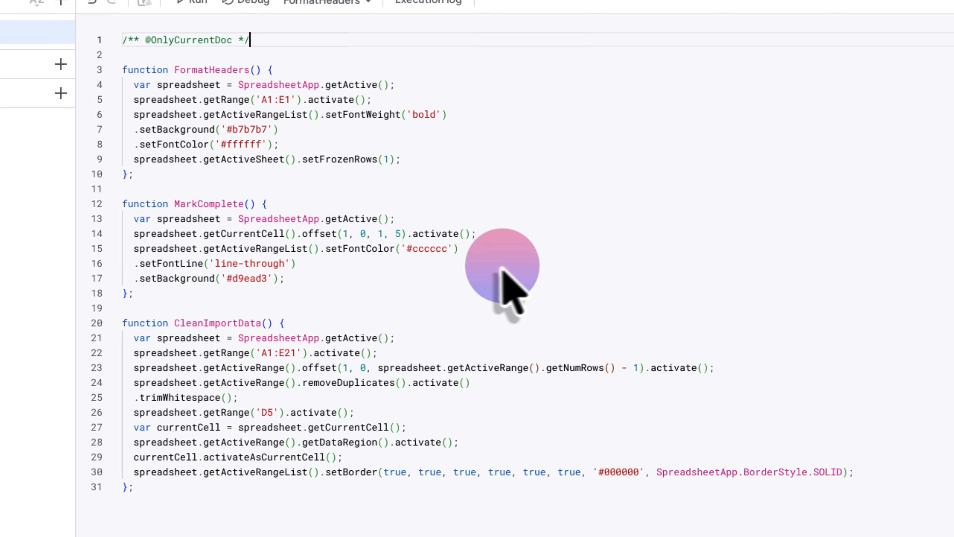
- Highlight the complete MarkComplete function on lines 12 to 18 of the script to examine its code
{"action": "left_click_drag", "start_coordinate": [131, 294], "coordinate": [97, 217]}
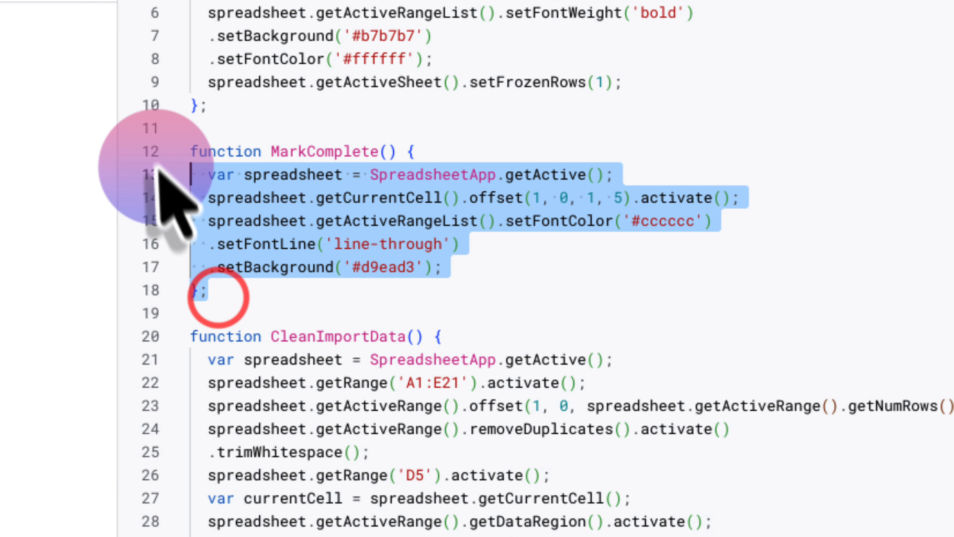
{"action": "left_click_drag", "start_coordinate": [157, 168], "coordinate": [190, 154]}
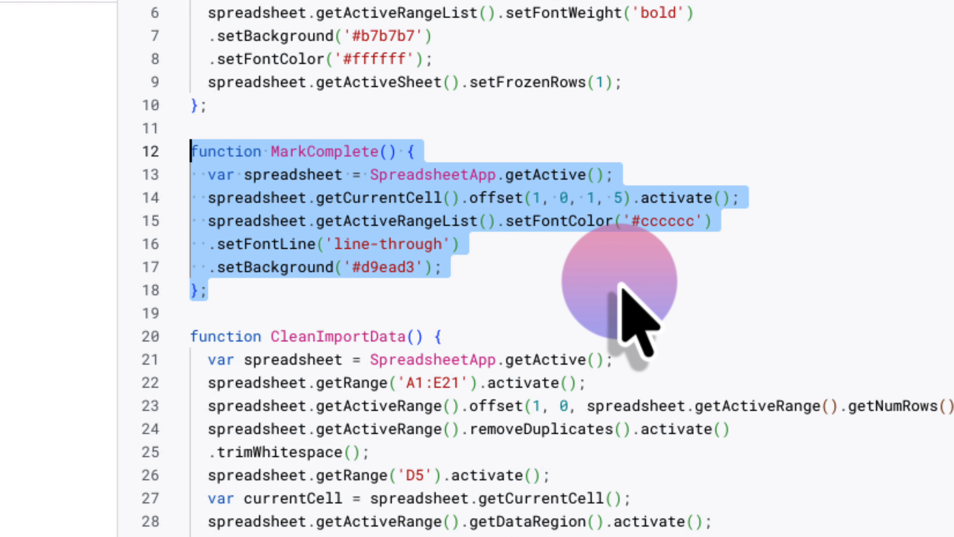
{"action": "left_click", "coordinate": [787, 200]}
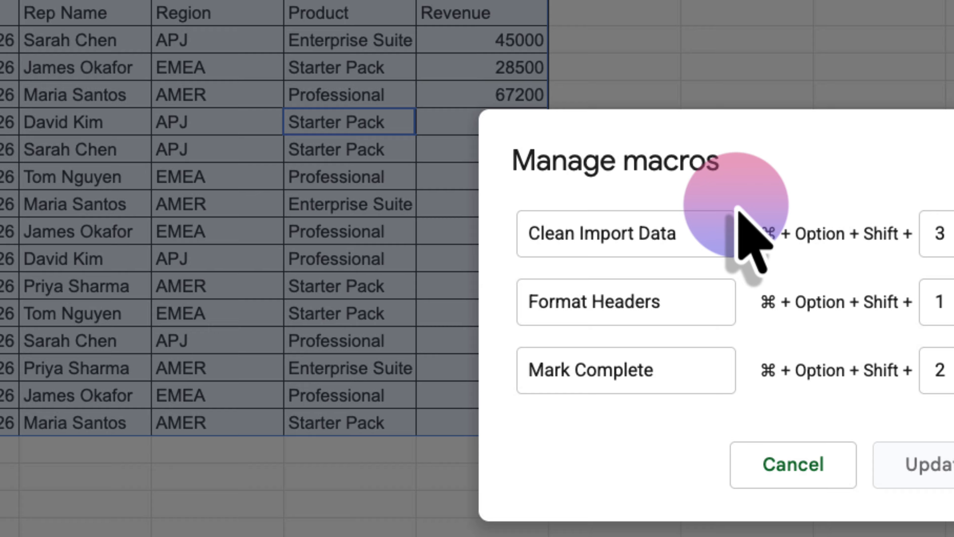
- Close the macro manager in the spreadsheet without updating any macro and switch to the adjacent desktop
{"action": "left_click", "coordinate": [804, 470]}
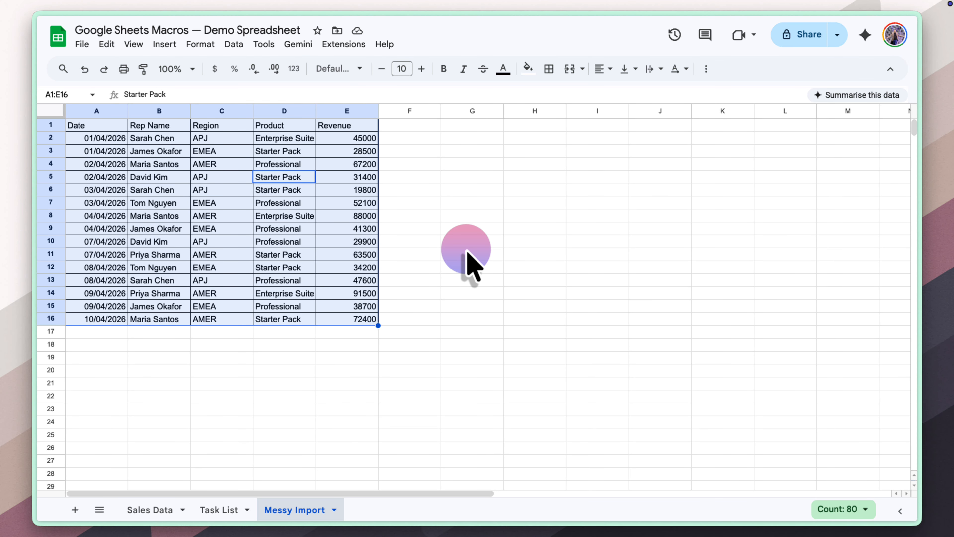
{"action": "key", "text": "ctrl+Left"}
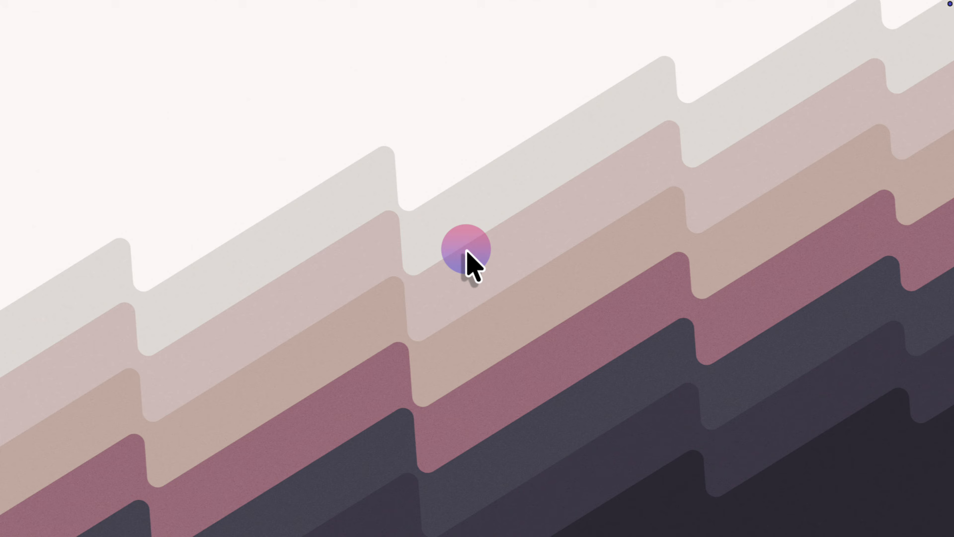